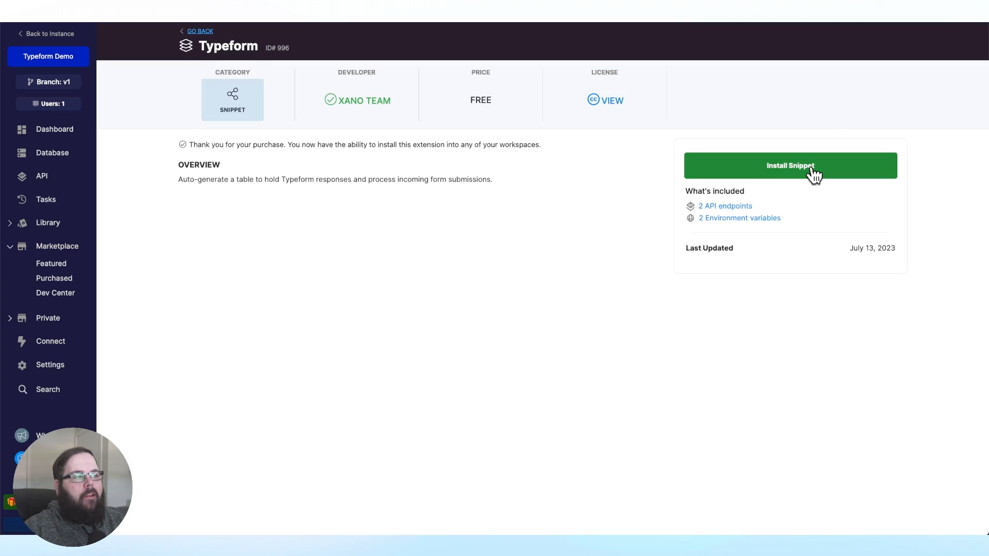
Install the Typeform snippet into the Typeform Demo workspace
left_click(812, 170)
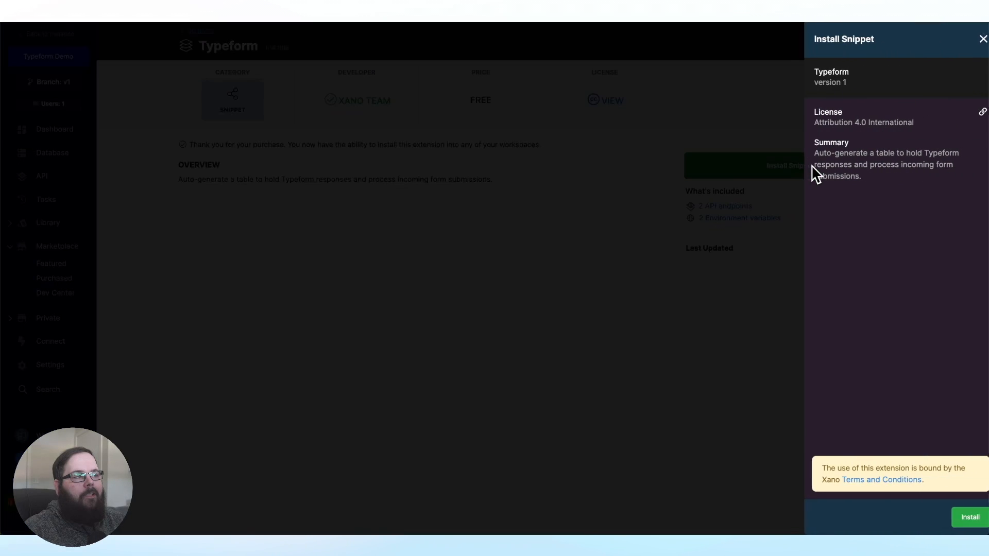
left_click(961, 522)
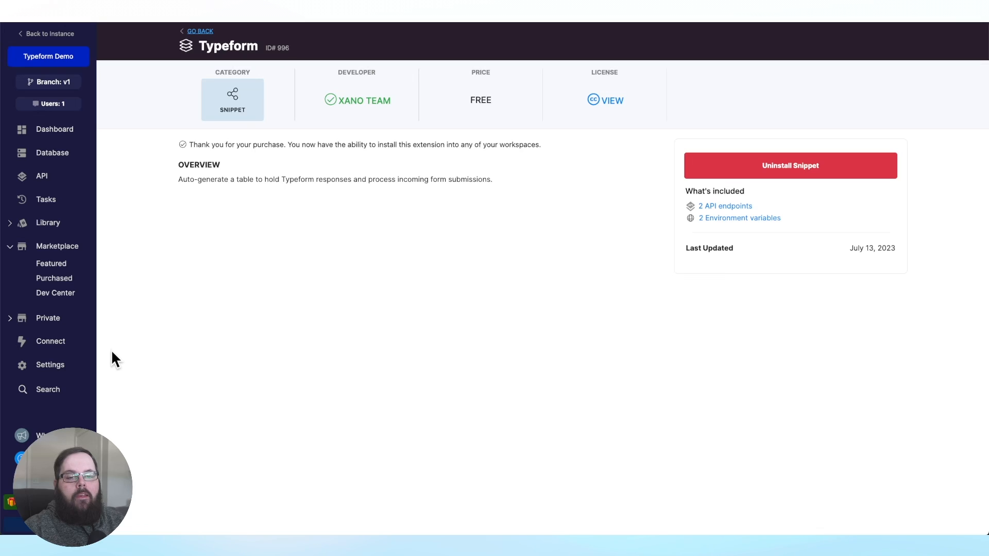
In the workspace's environment variables, set the value of workspace to 31 and save
left_click(49, 367)
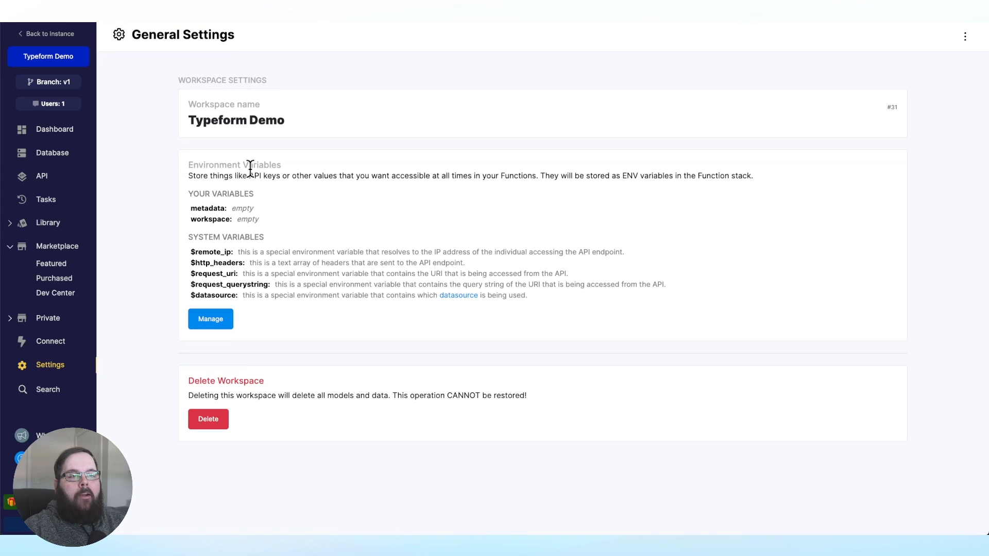
left_click(218, 324)
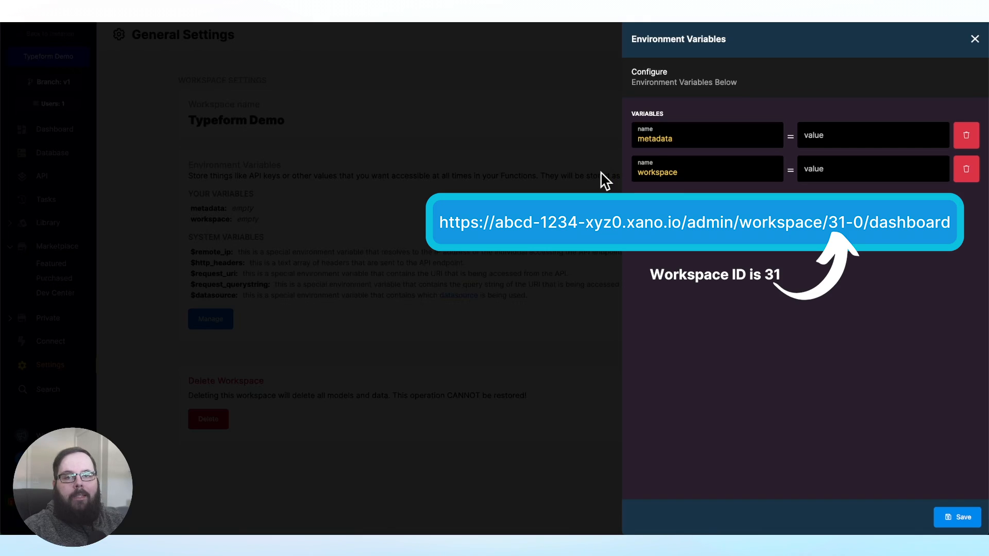
left_click(869, 169)
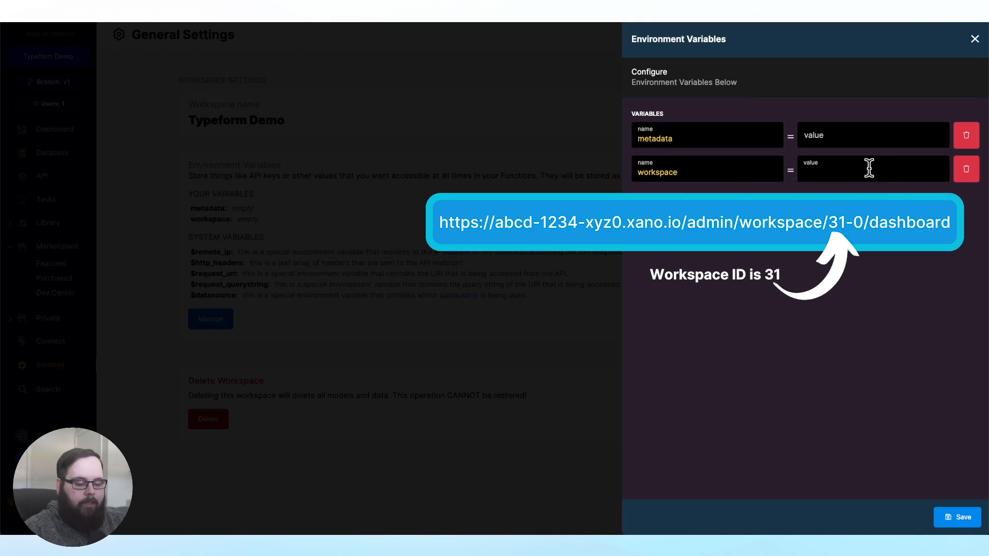
type("31")
left_click(953, 517)
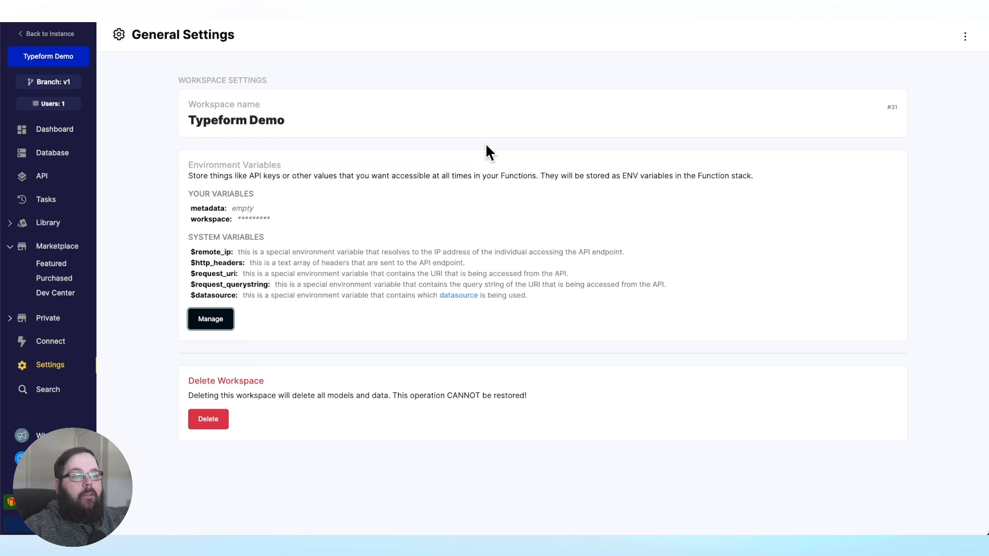
left_click(486, 144)
Create a Metadata API access token named demo-typeform with all scopes from the account page and copy the token
left_click(46, 481)
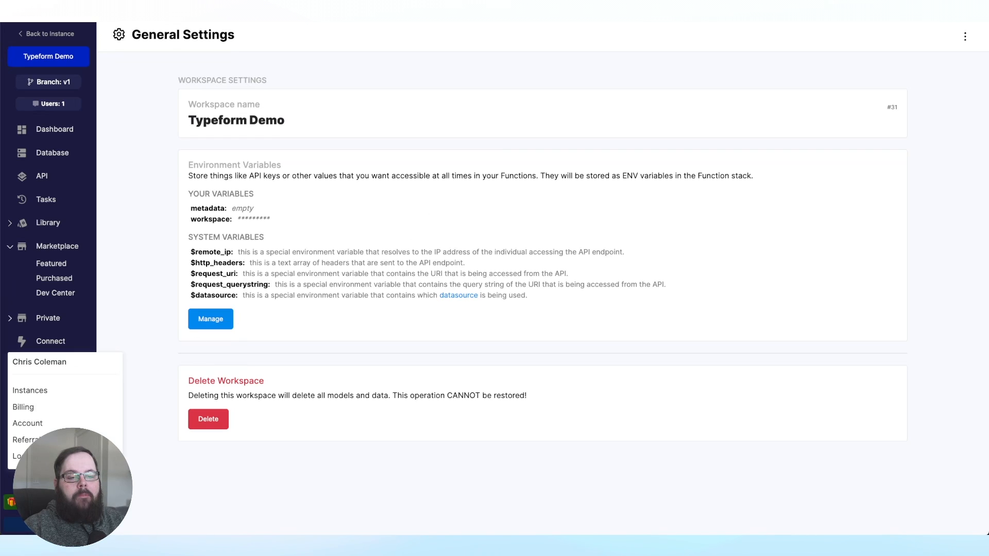
left_click(52, 425)
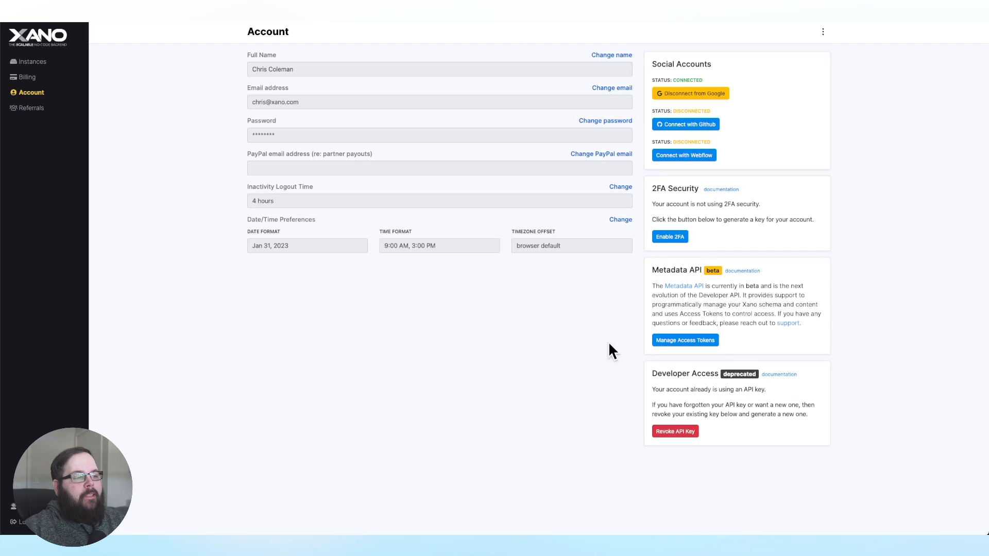
left_click(706, 341)
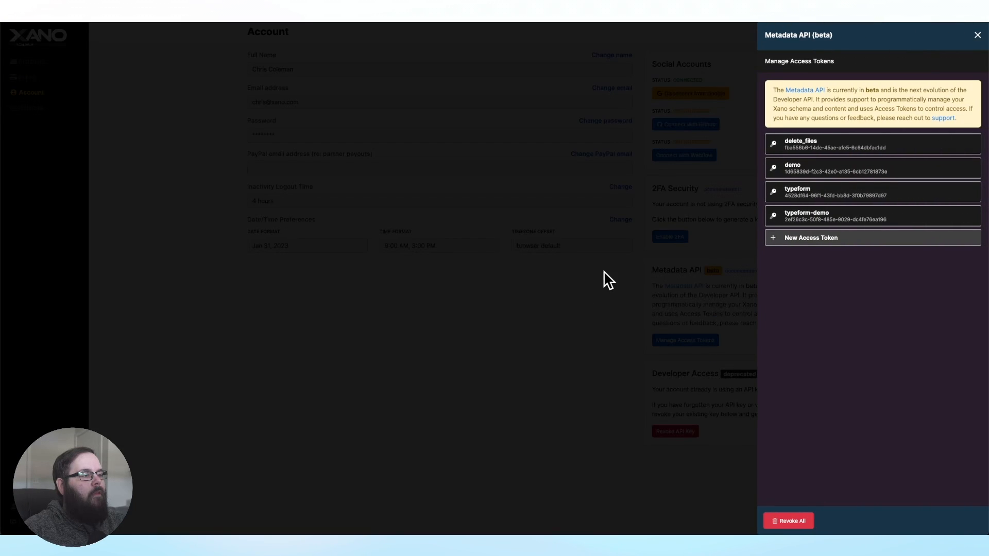
left_click(811, 243)
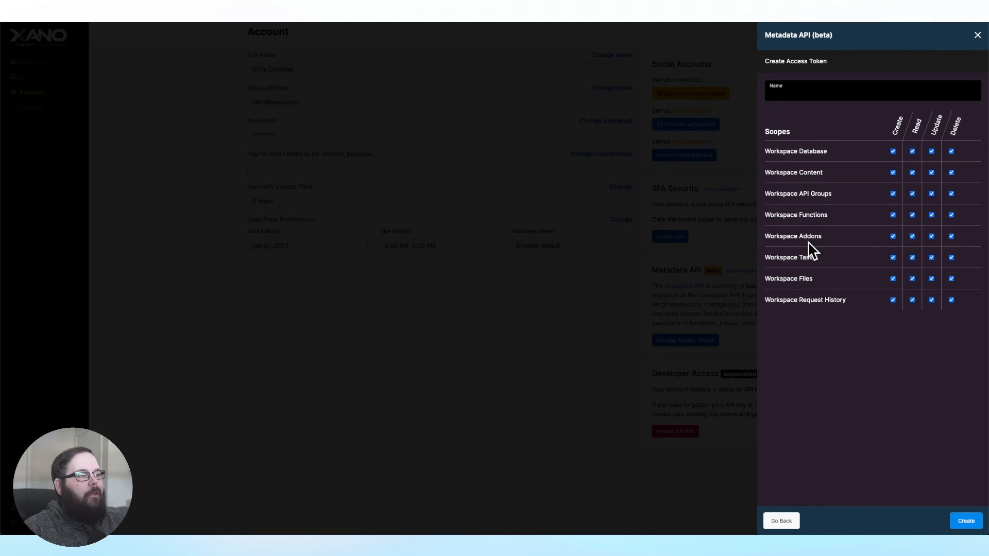
type("demo")
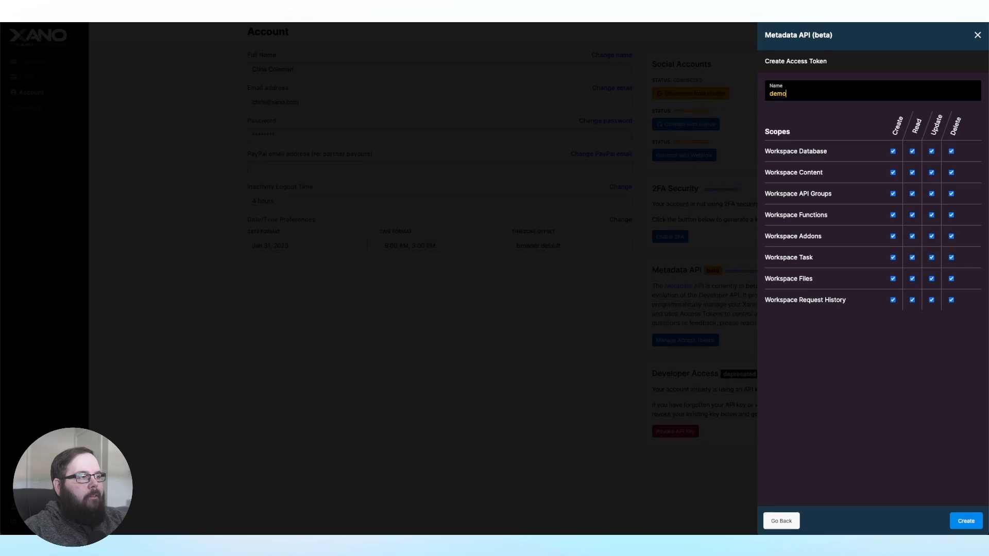
type("-typeform")
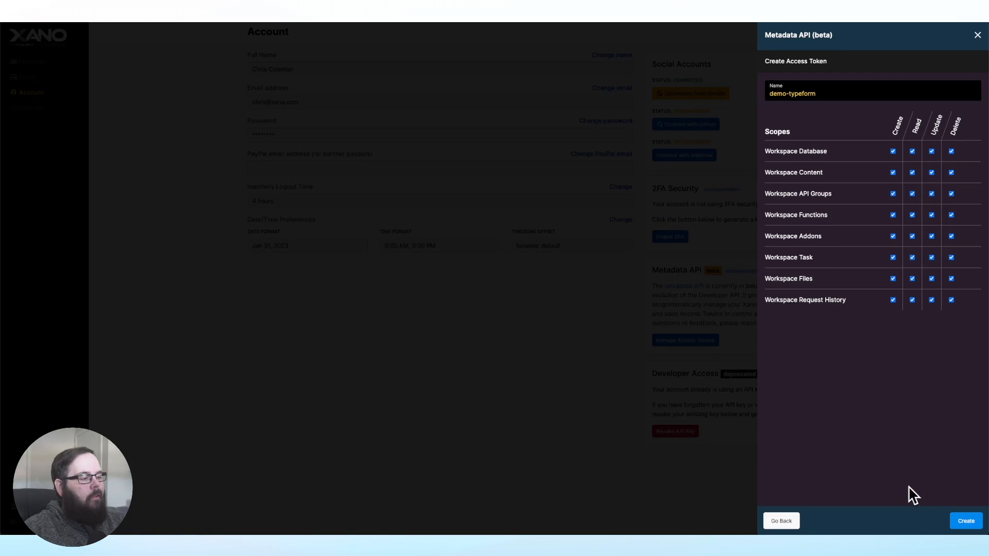
left_click(968, 522)
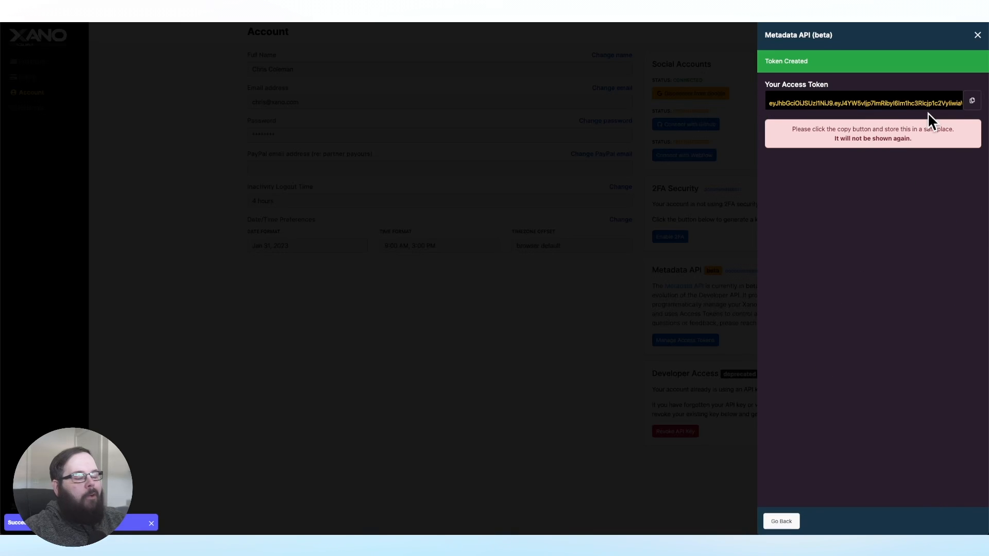
left_click(971, 103)
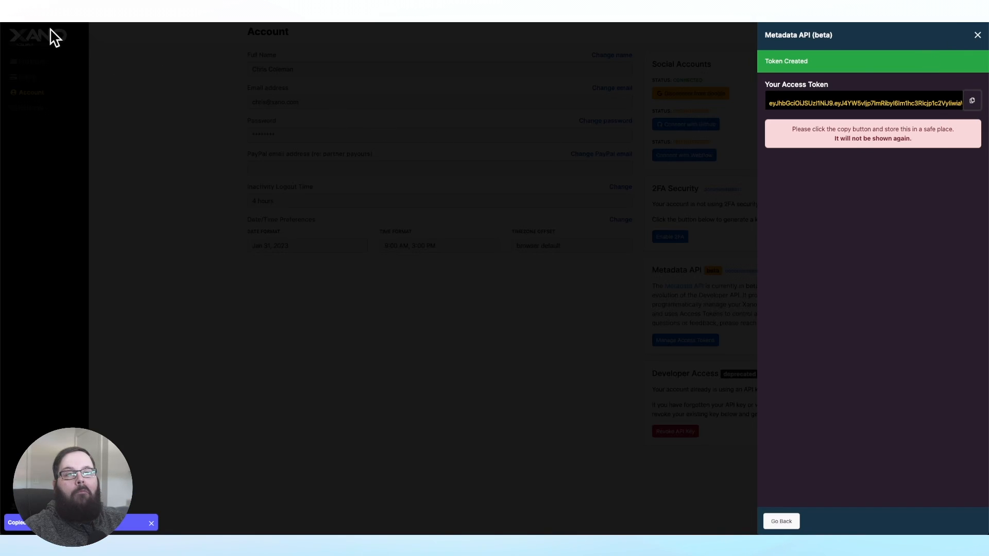
Return to the workspace settings, paste the copied access token as the metadata environment variable's value and save
left_click(3, 14)
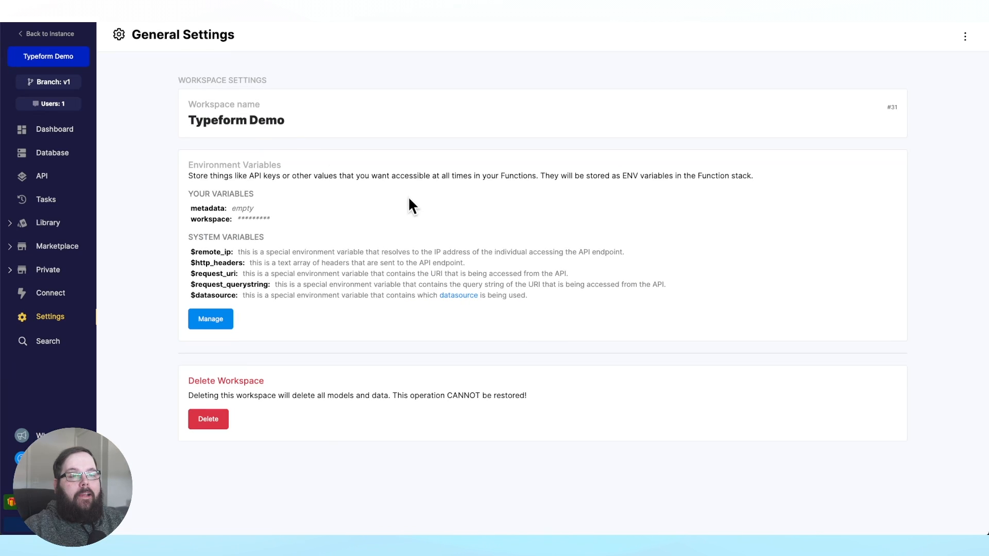
left_click(204, 325)
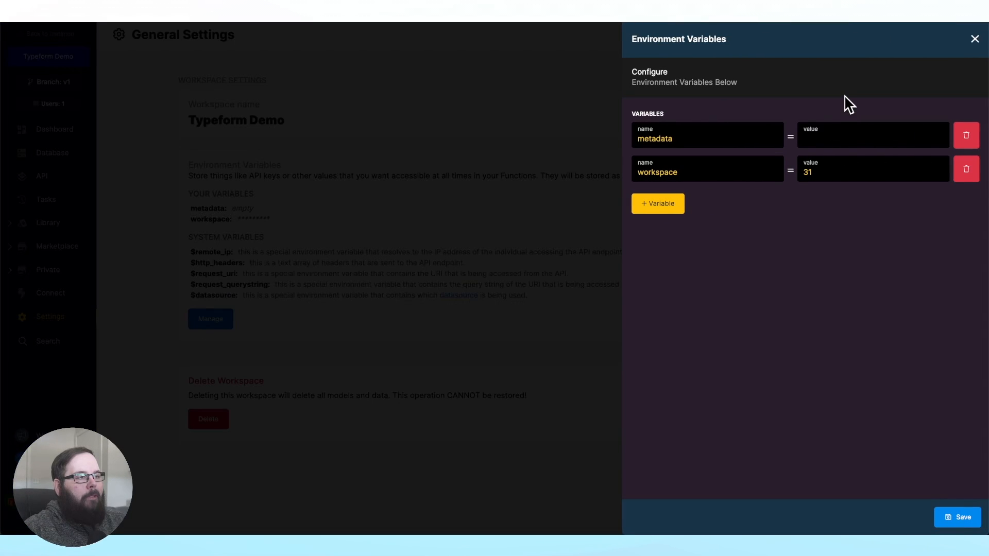
key("ctrl+v")
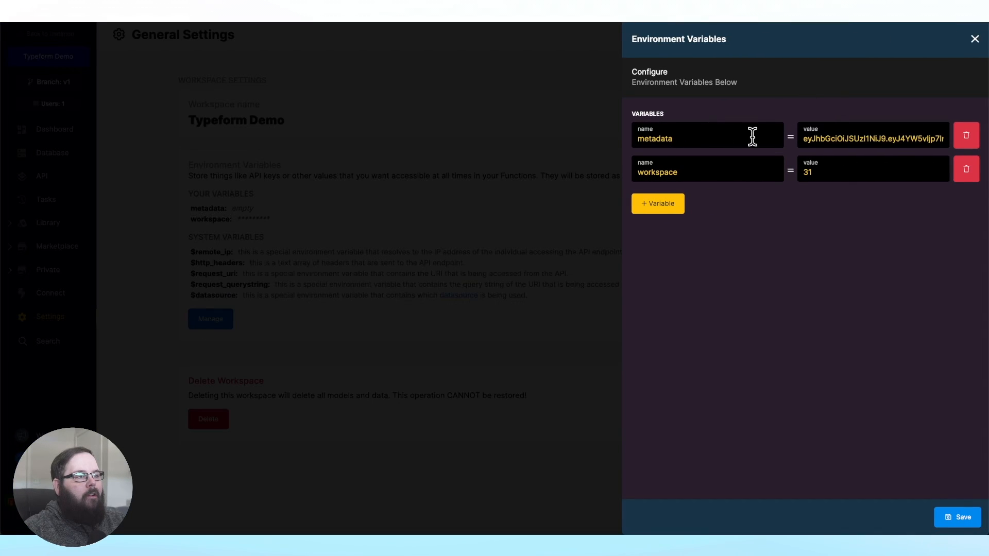
left_click(962, 517)
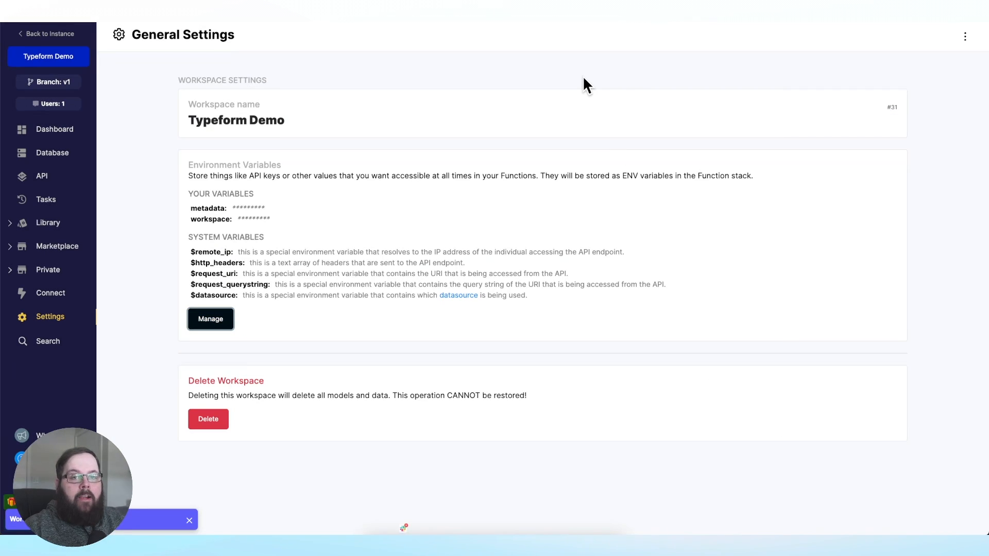
Check the endpoints in the typeform API group and the workspace's database tables
left_click(57, 183)
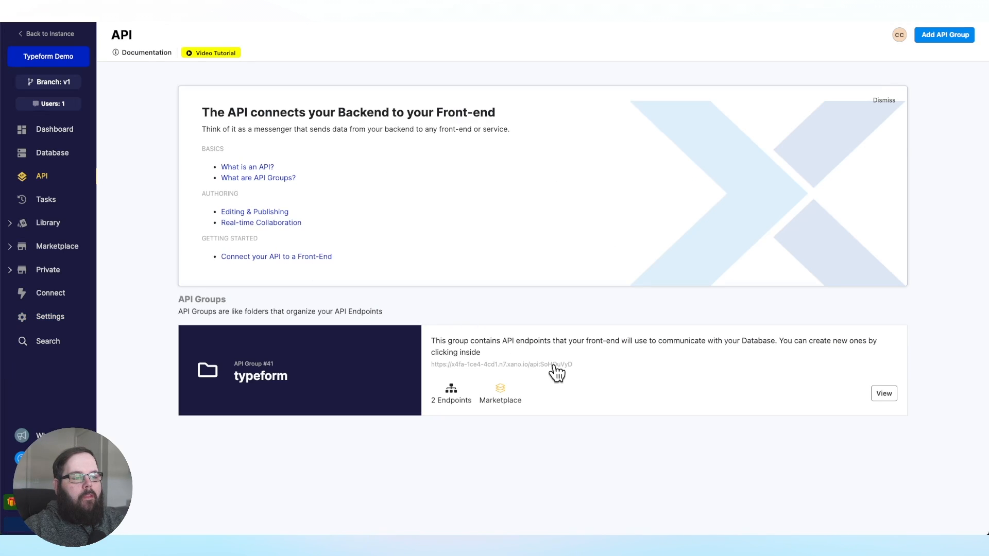
left_click(355, 390)
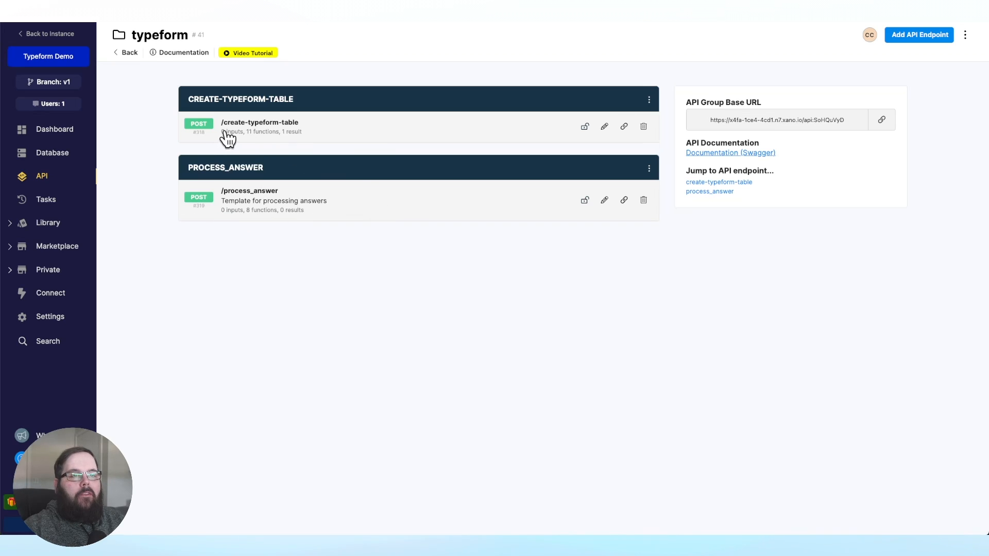
left_click(41, 162)
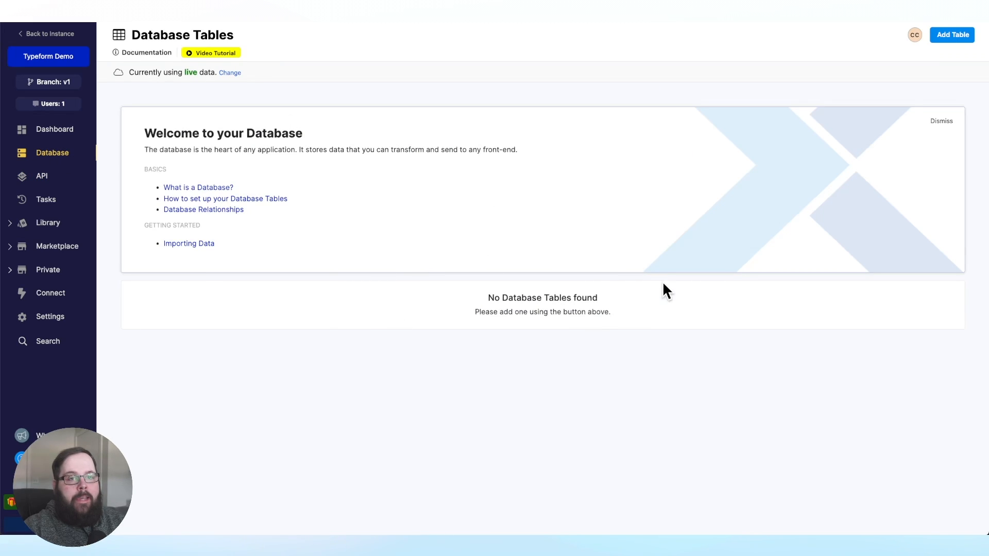
Open the create-typeform-table endpoint in the typeform API group and copy its endpoint URL
left_click(63, 179)
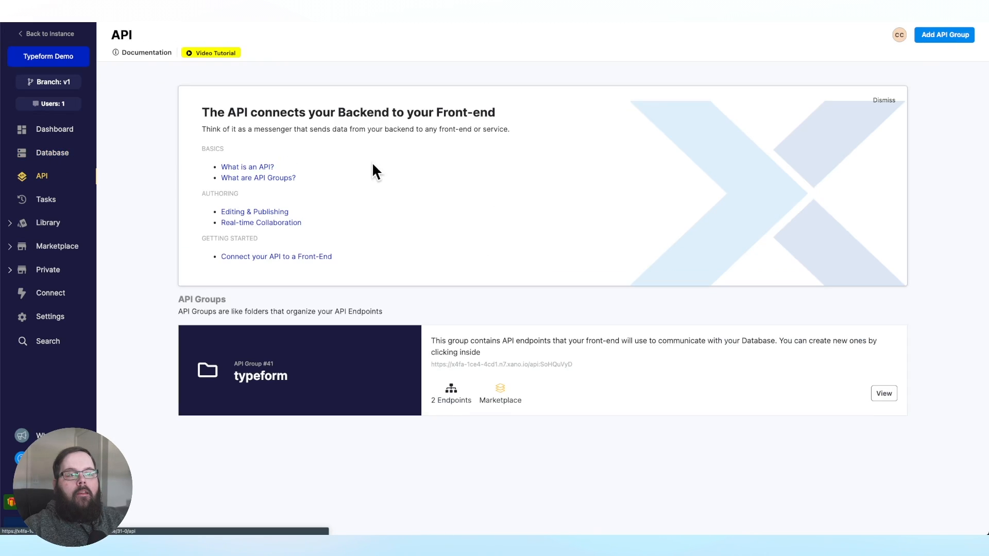
left_click(545, 393)
left_click(327, 134)
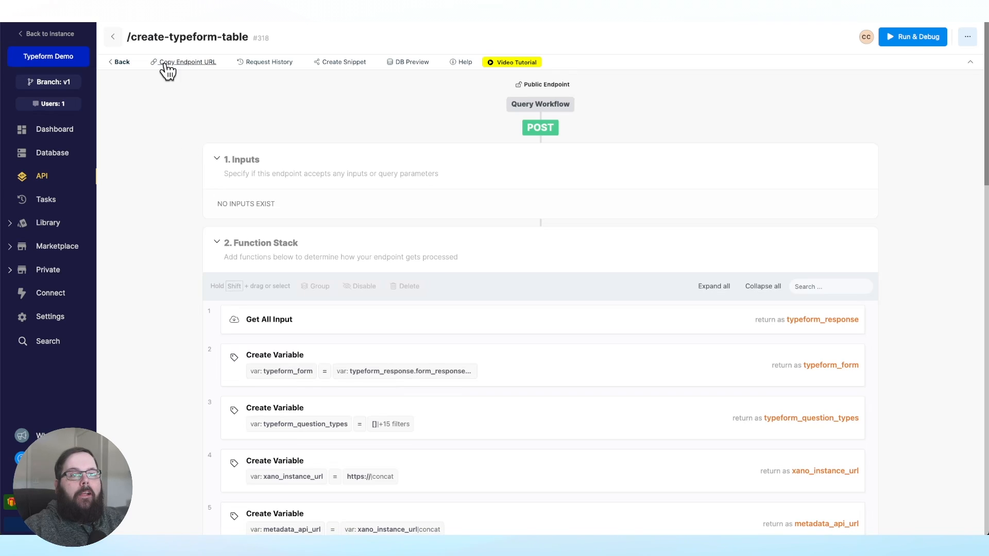
left_click(185, 64)
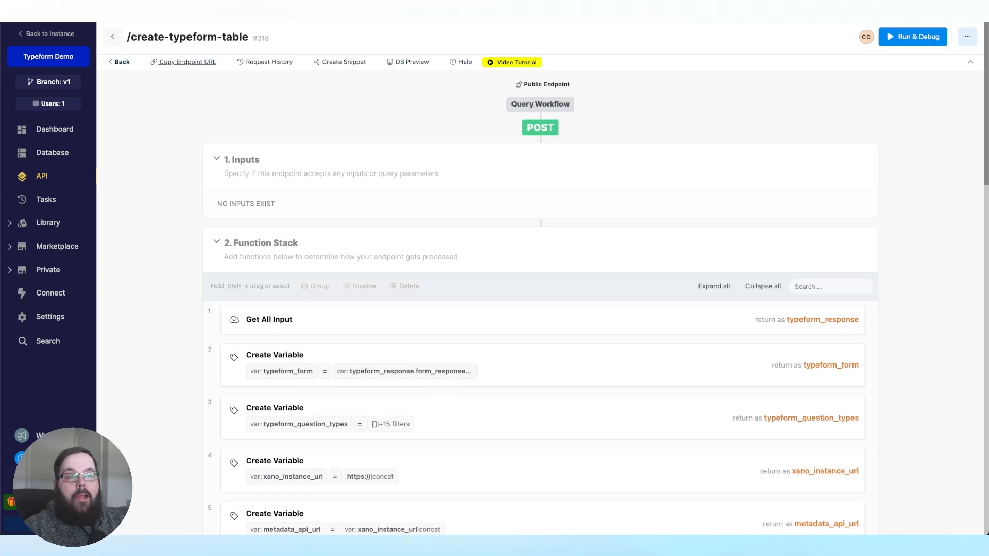
Switch to Typeform, add a webhook to My branded typeform with the copied create-typeform-table URL, and turn it on
left_click(291, 16)
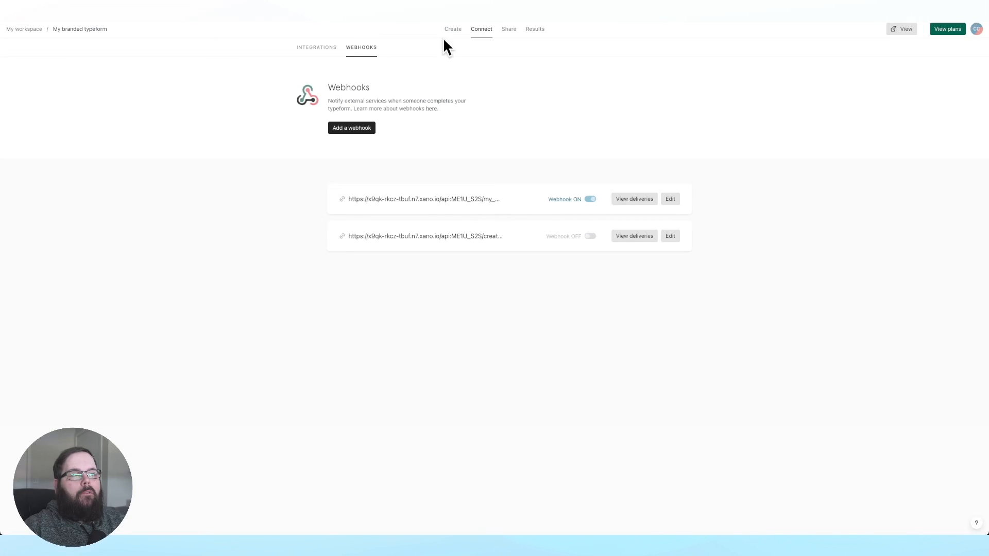
left_click(482, 31)
left_click(366, 51)
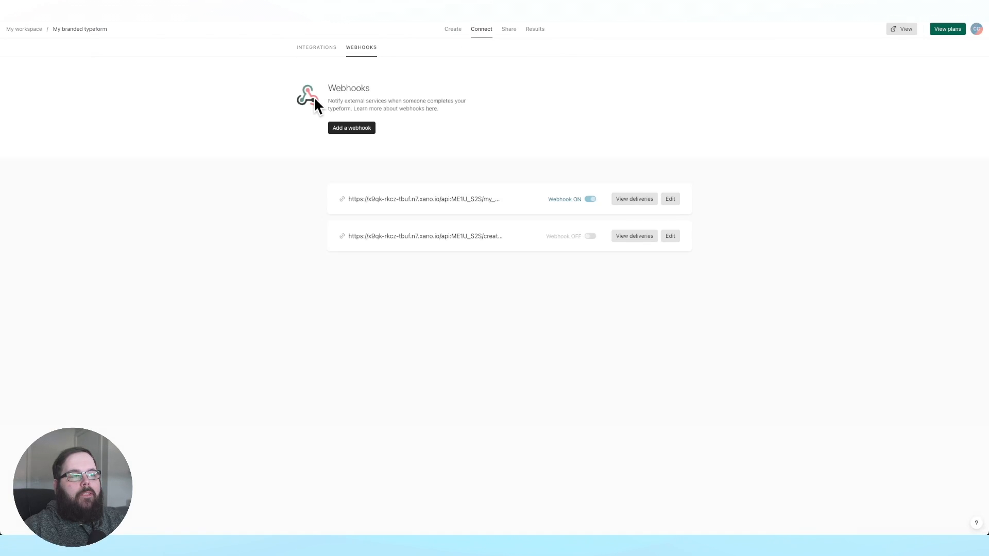
left_click(363, 132)
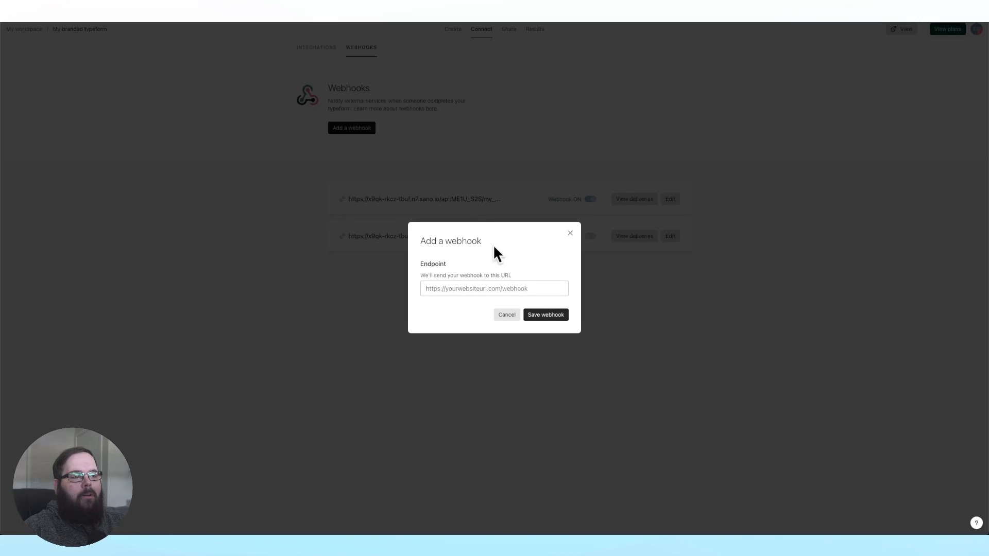
left_click(484, 288)
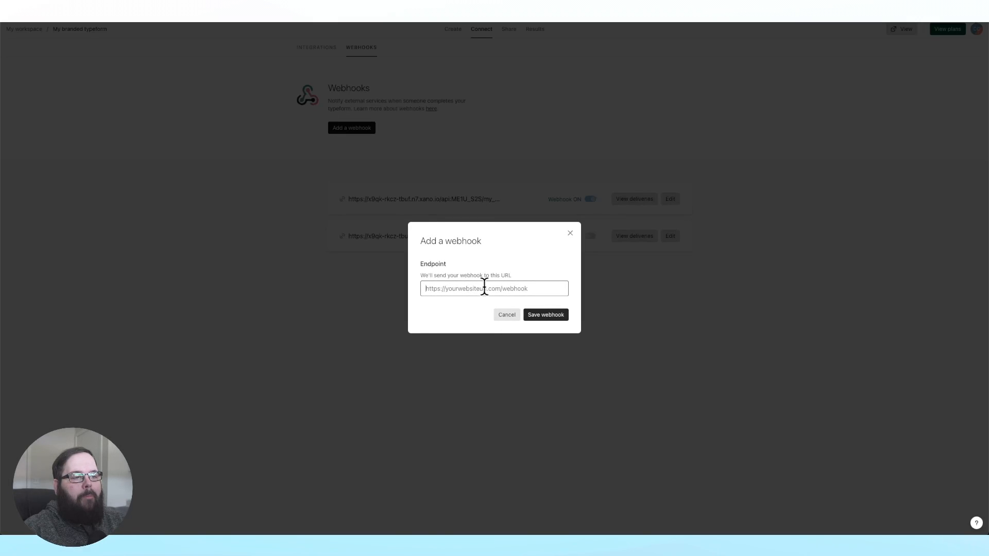
key("ctrl+v")
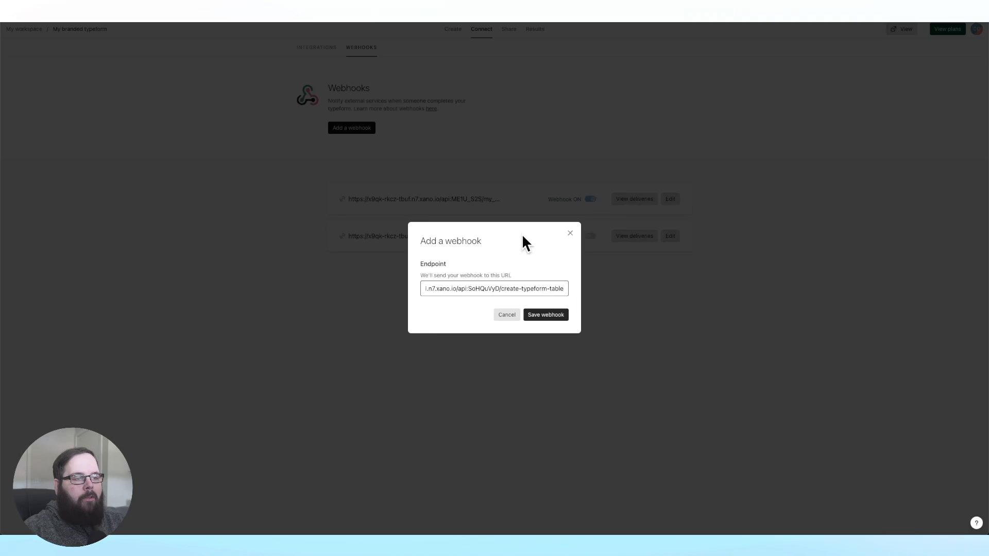
left_click(547, 317)
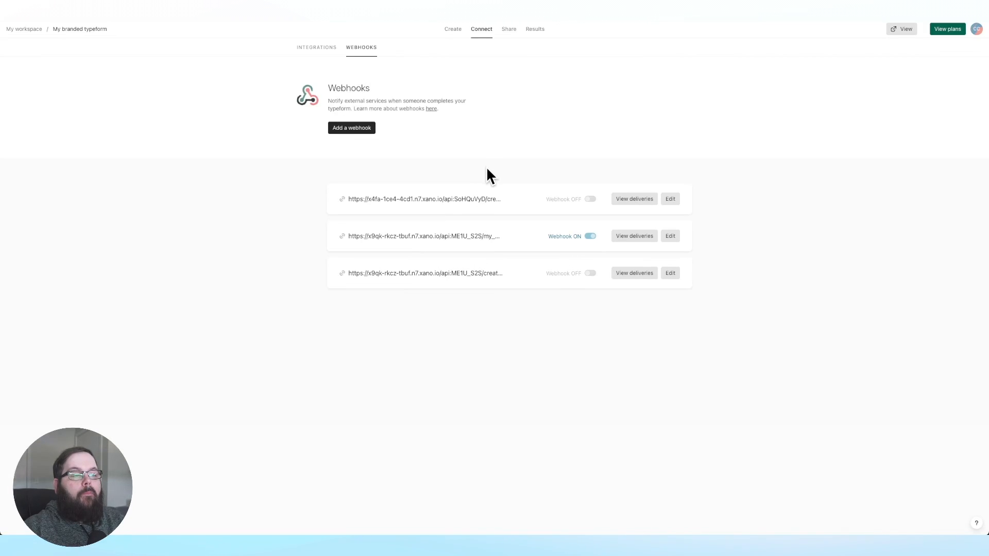
left_click(591, 199)
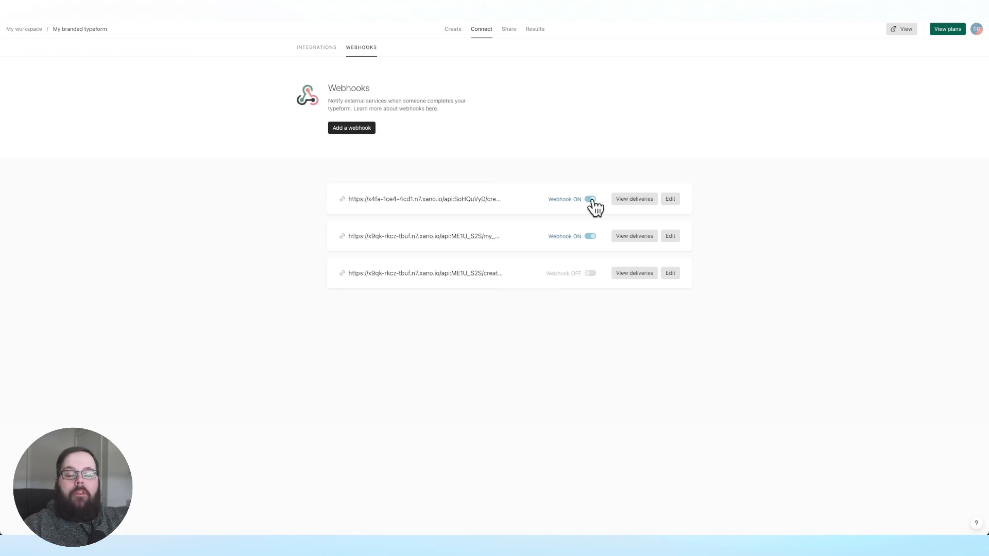
Send a test request from the new create-typeform-table webhook's deliveries view and close the view
left_click(640, 202)
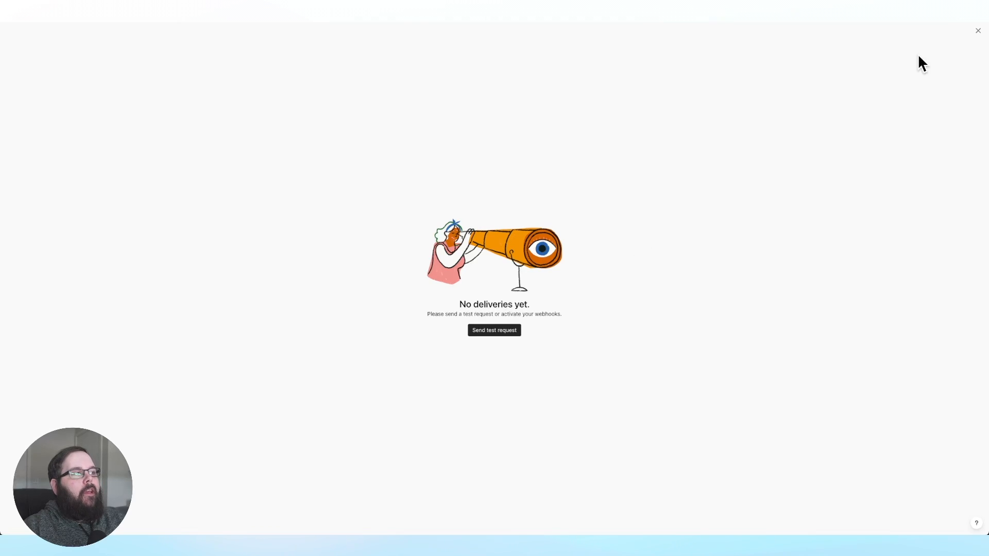
left_click(978, 31)
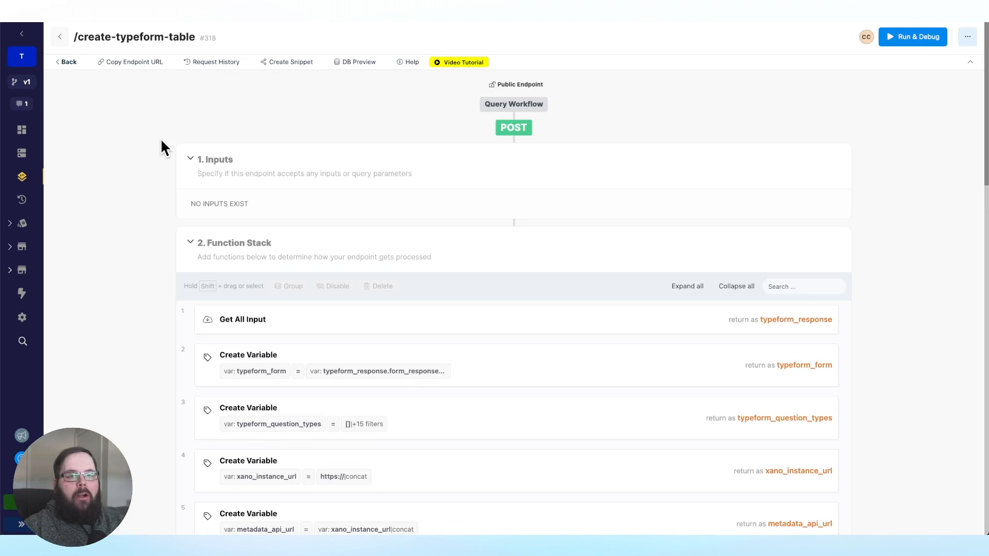
Switch back to Xano and open the My branded typeform database table to examine its fields
left_click(21, 153)
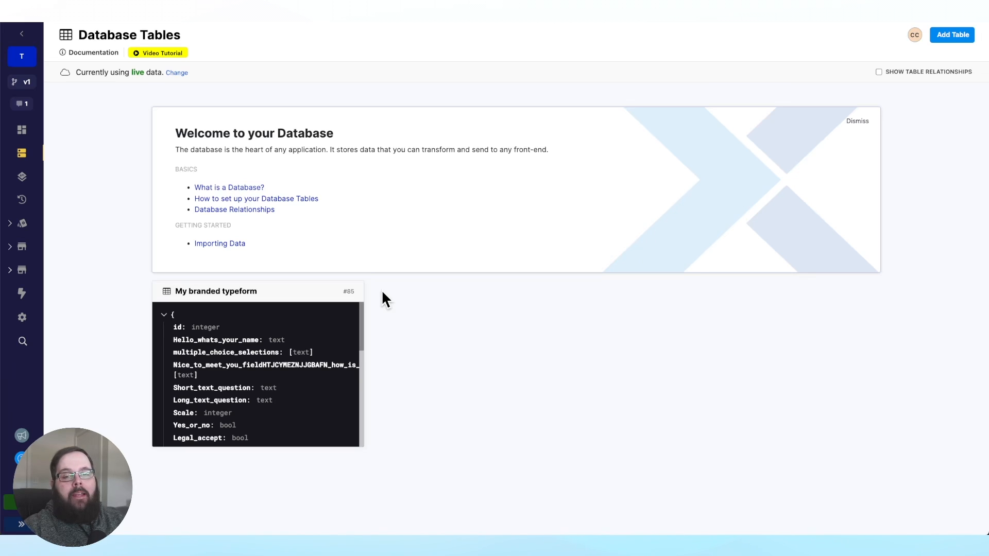
left_click(313, 293)
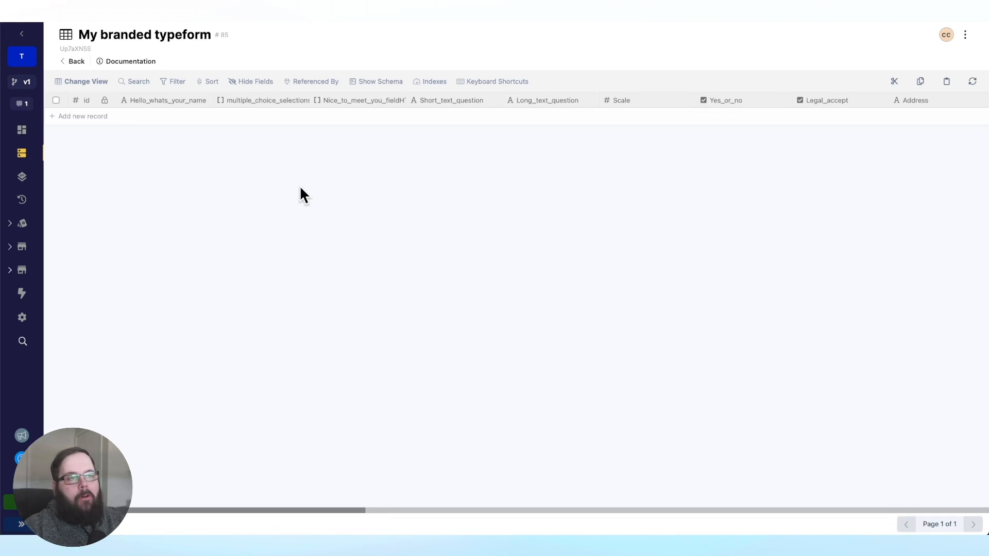
Examine the description in the Hello_whats_your_name field's settings and the My branded typeform table's own description
right_click(169, 100)
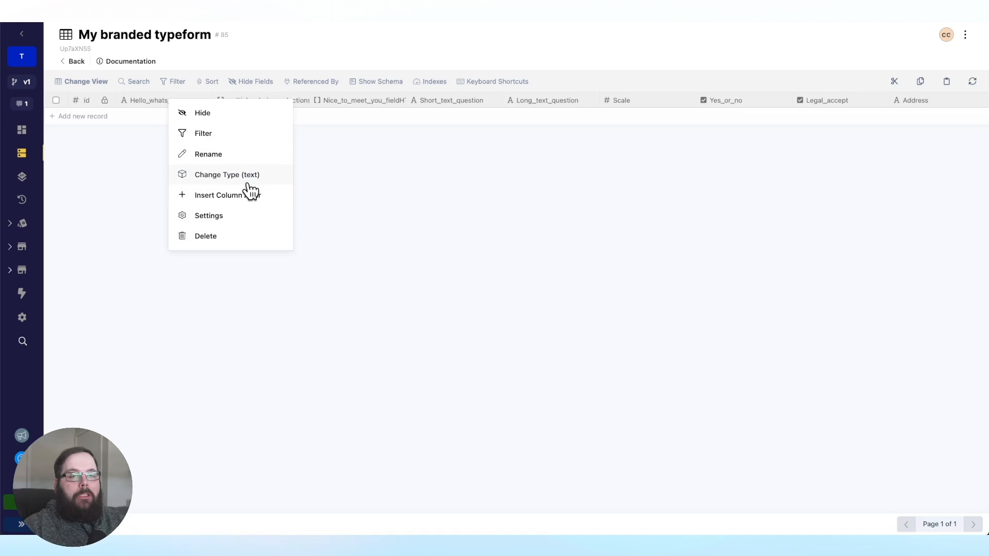
left_click(236, 216)
double_click(218, 126)
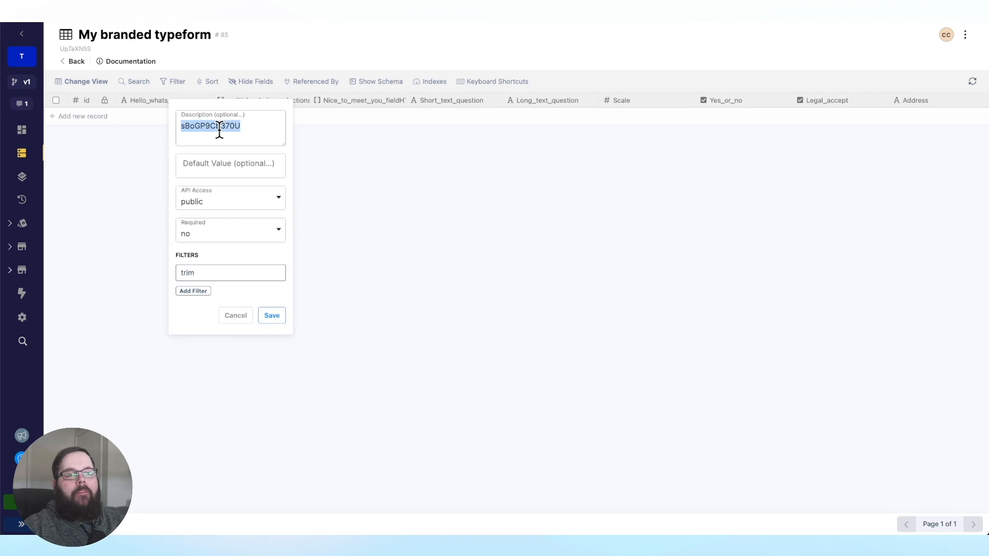
left_click(396, 196)
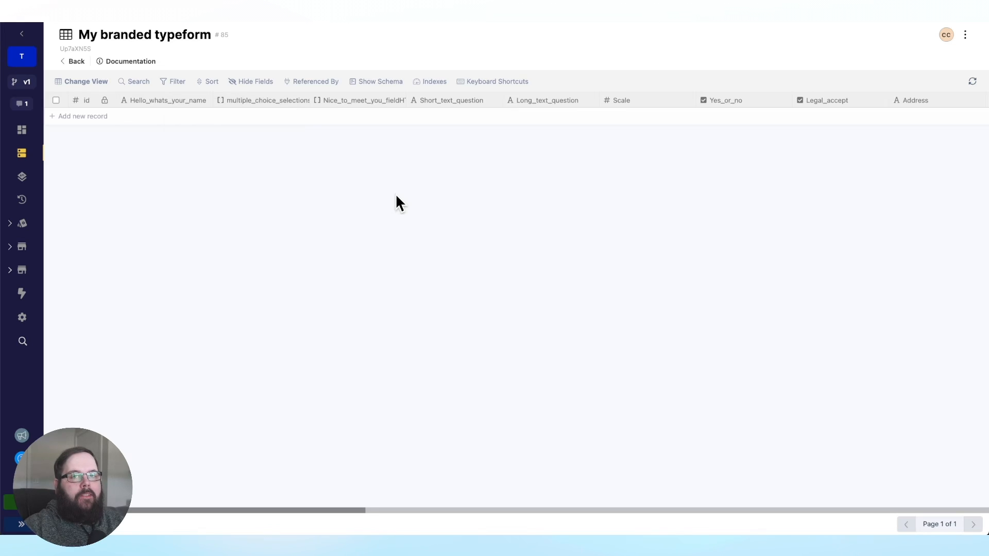
double_click(84, 50)
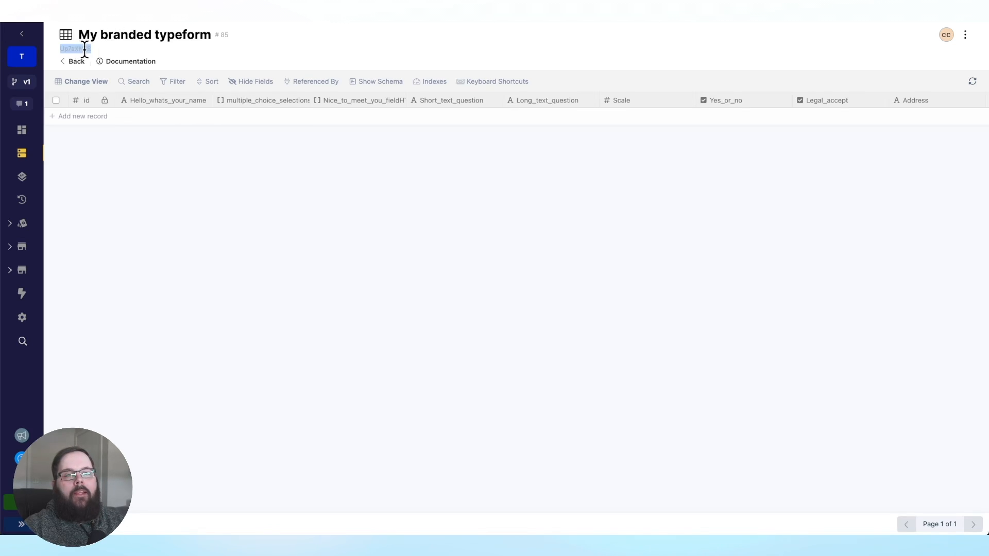
left_click(225, 50)
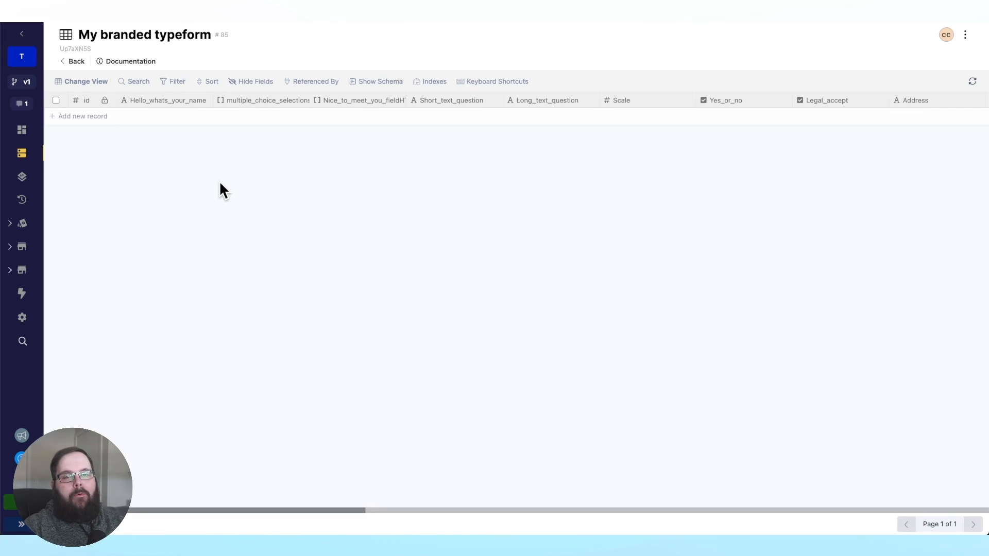
Open the process_answer endpoint in the typeform API group and clone it as my_branded_typeform
left_click(26, 181)
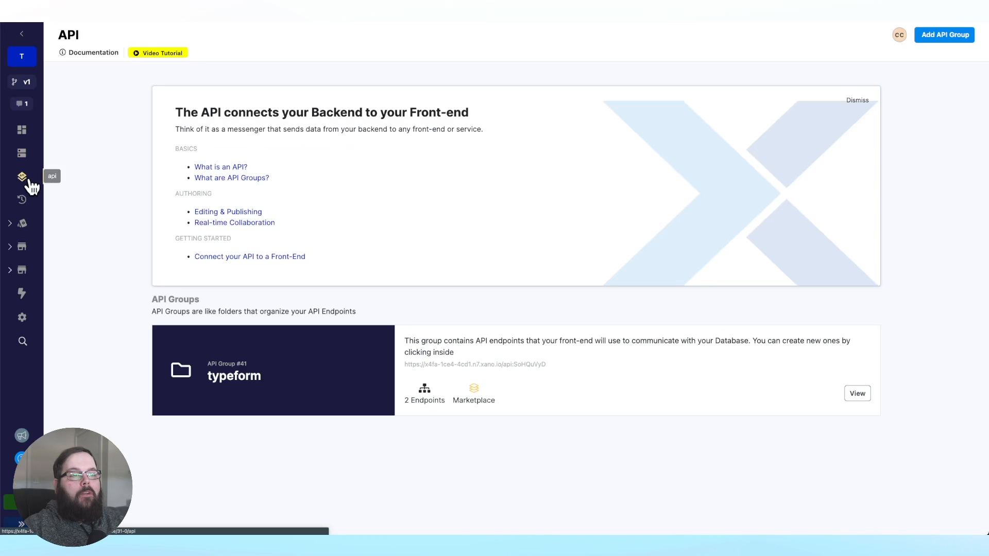
left_click(532, 387)
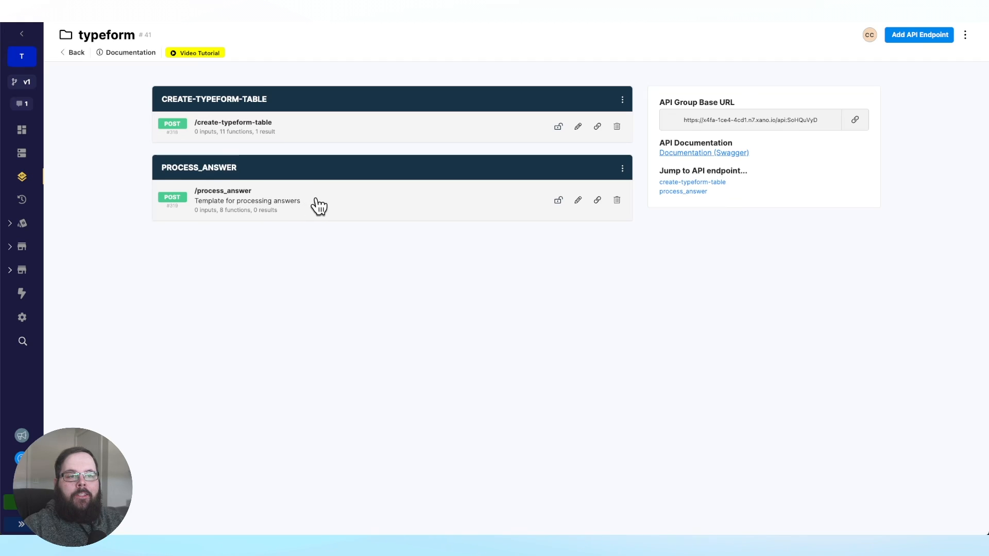
left_click(377, 206)
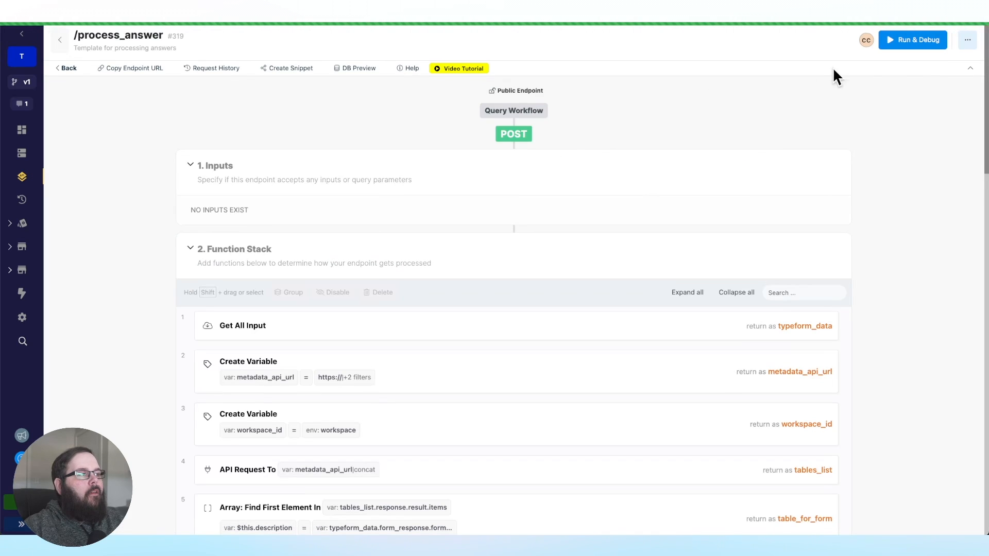
left_click(967, 41)
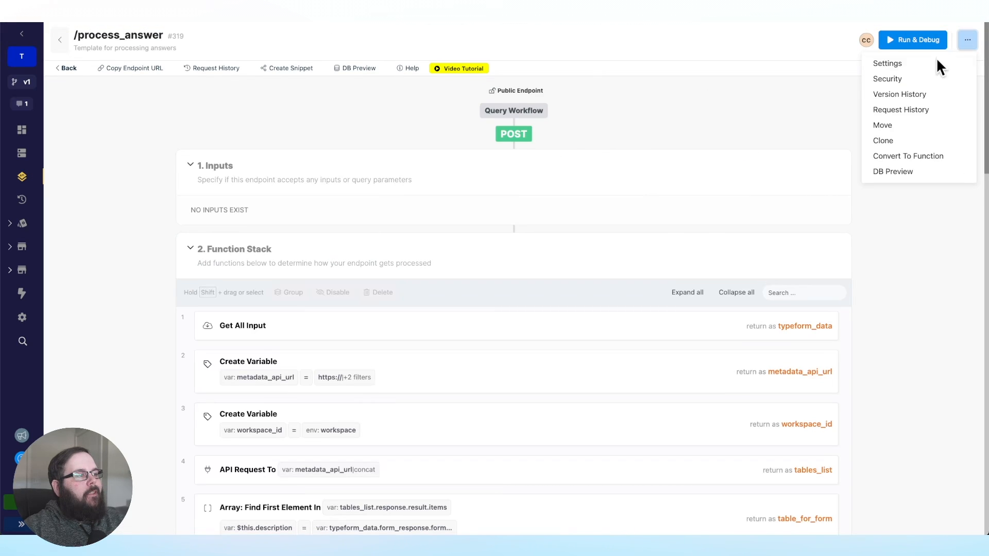
left_click(908, 140)
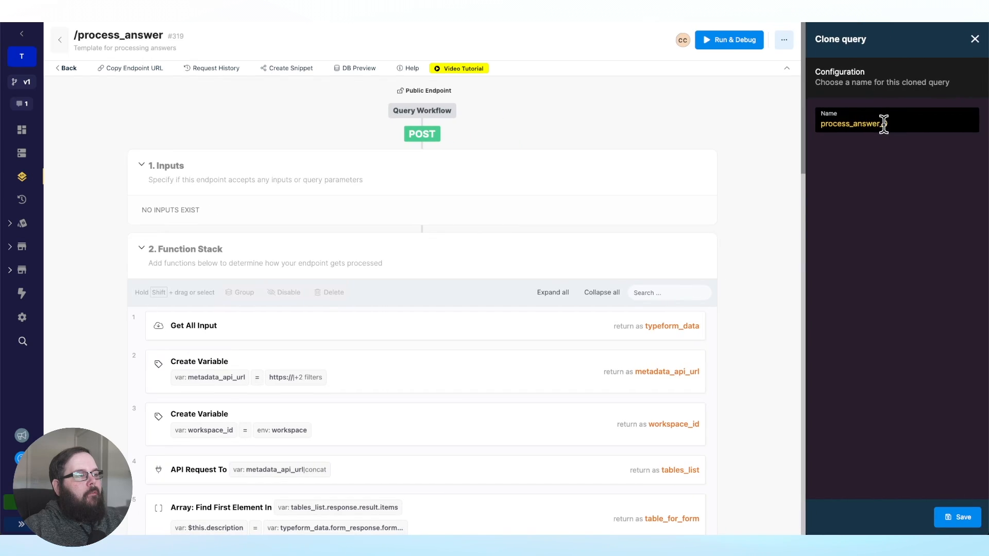
double_click(884, 123)
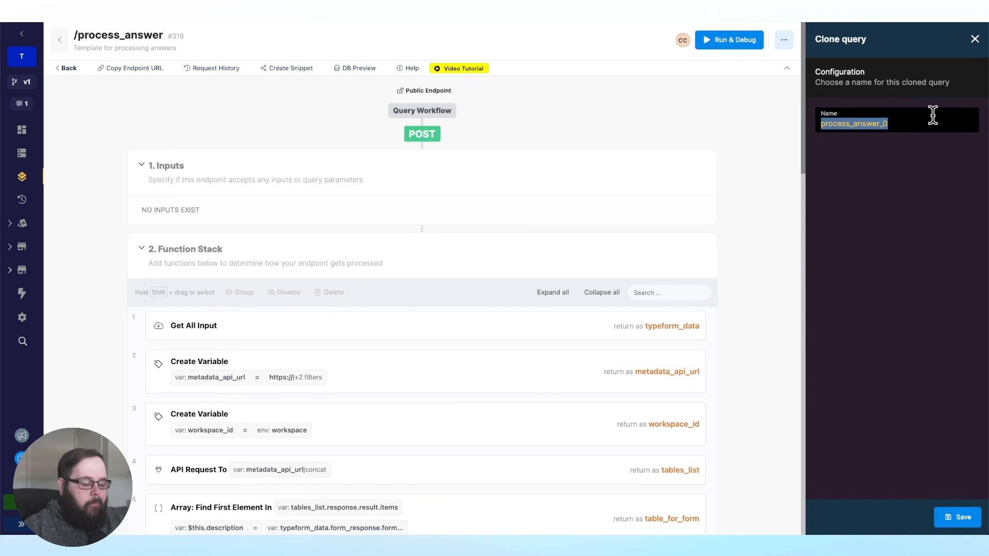
type("my_branded_typeform")
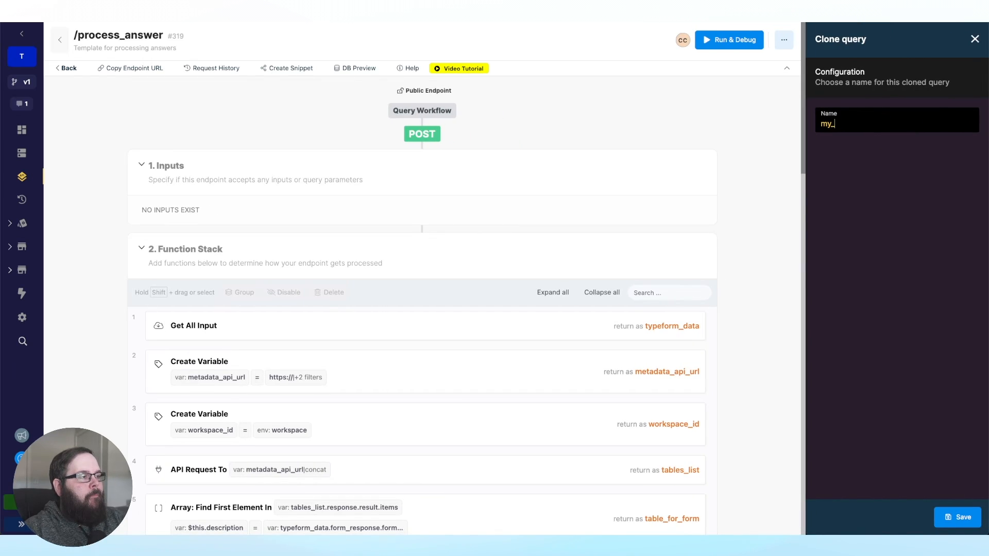
left_click(963, 520)
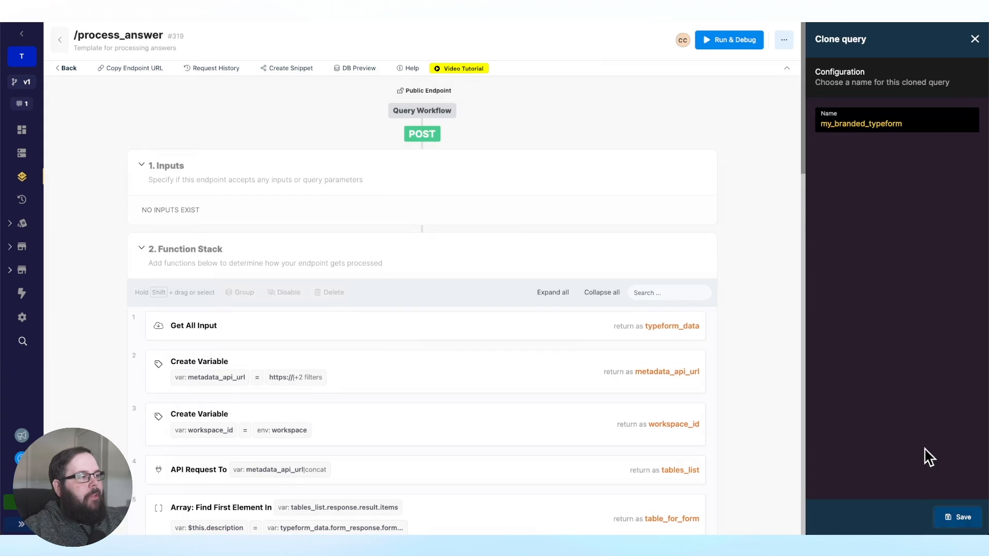
Append an Add Record function for the My branded typeform table to the function stack, filling its inputs from record_object, and save it
scroll(831, 147, "down", 20)
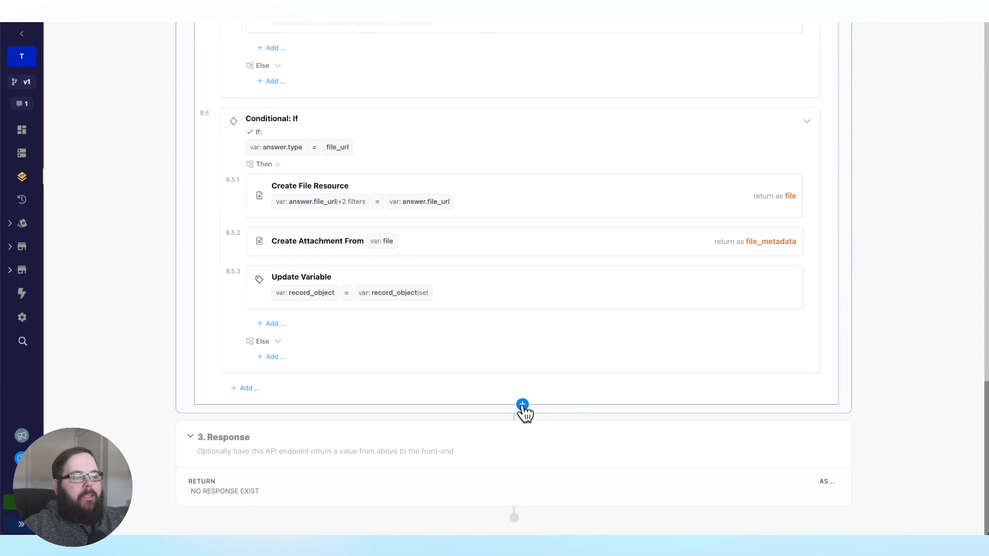
left_click(522, 405)
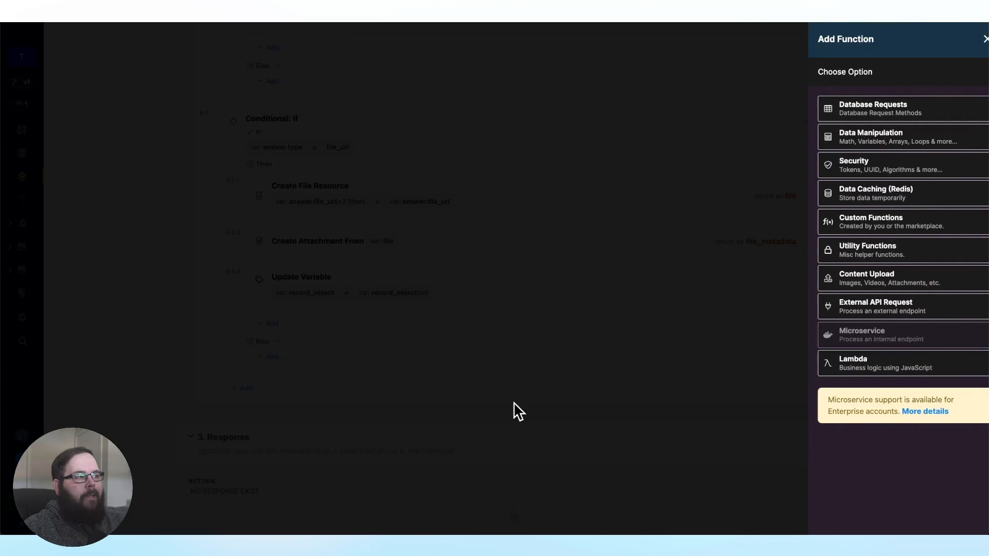
left_click(874, 121)
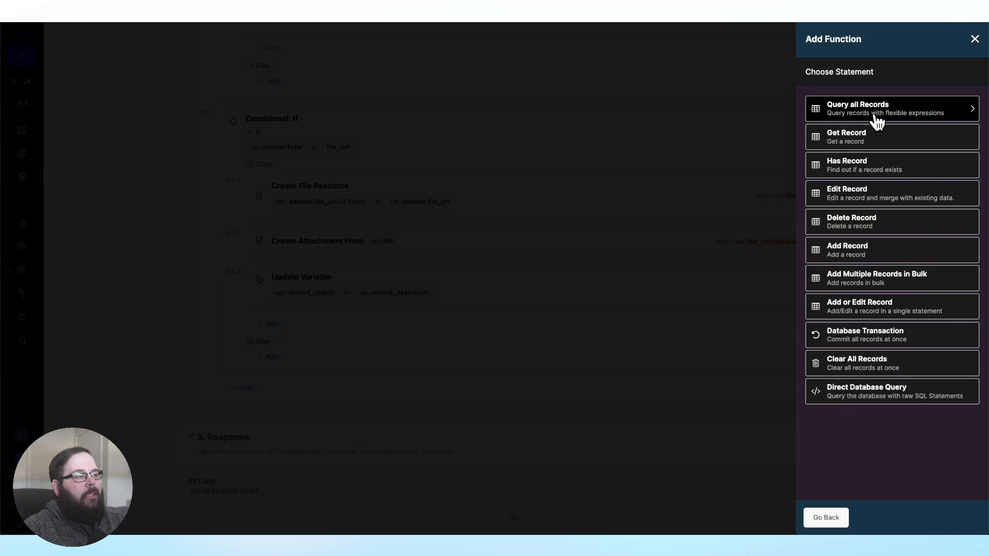
left_click(875, 257)
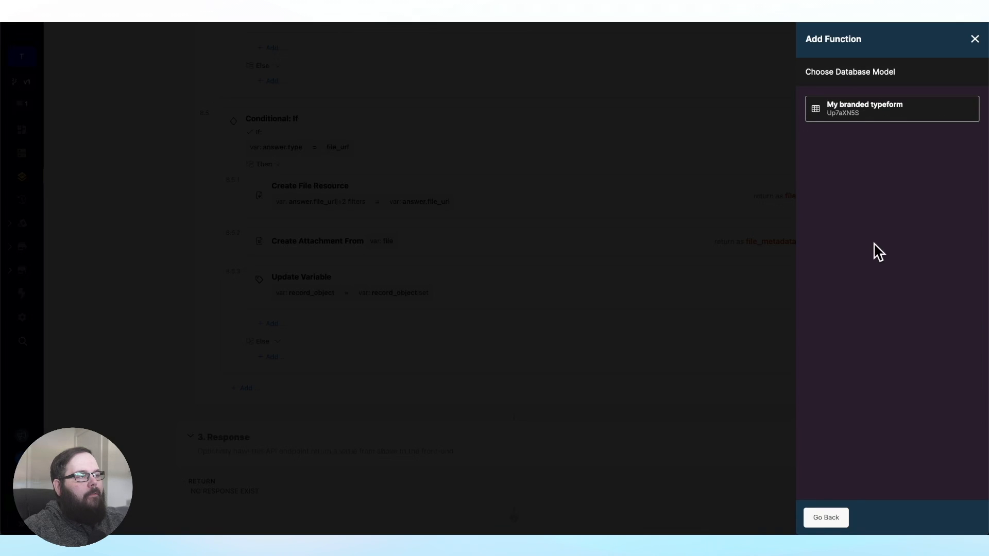
left_click(876, 118)
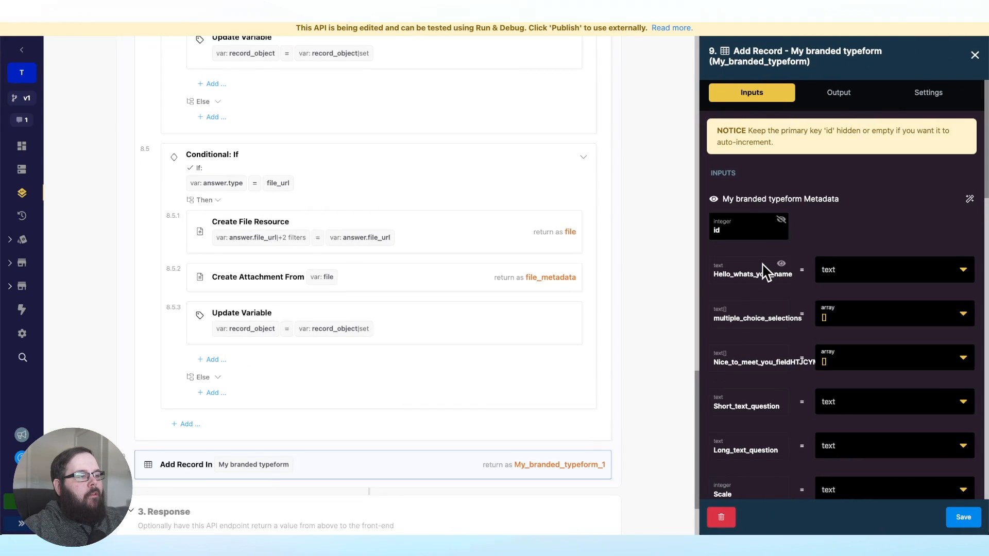
left_click(970, 202)
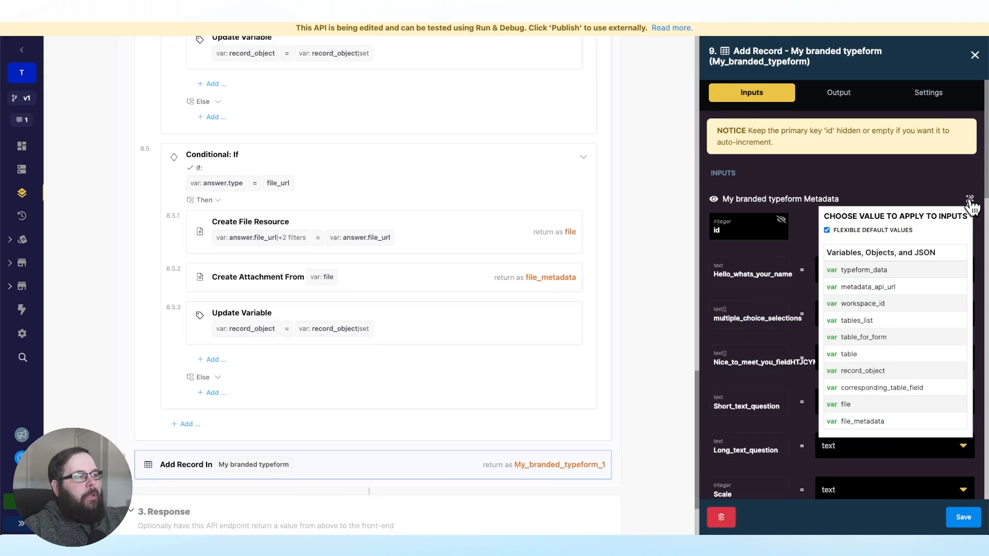
left_click(876, 373)
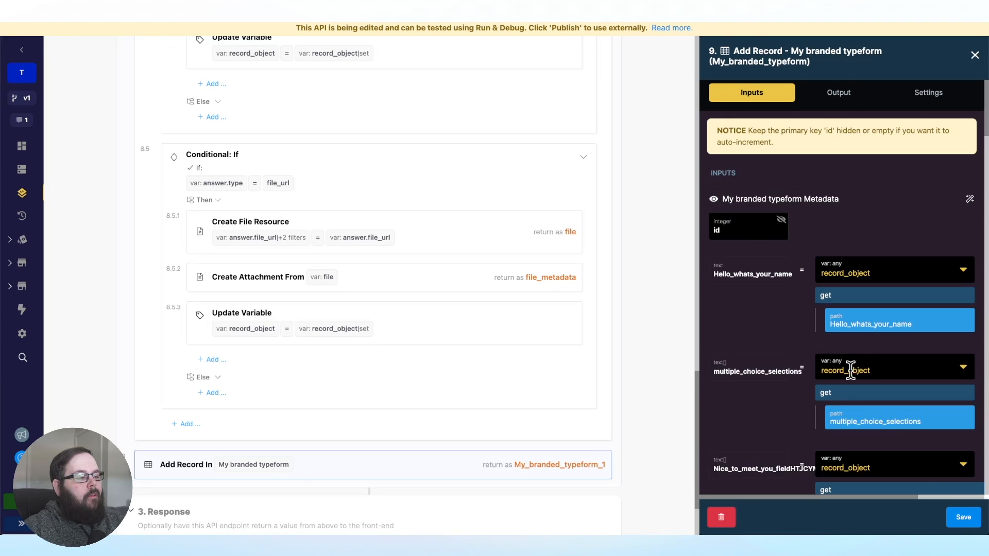
left_click(963, 519)
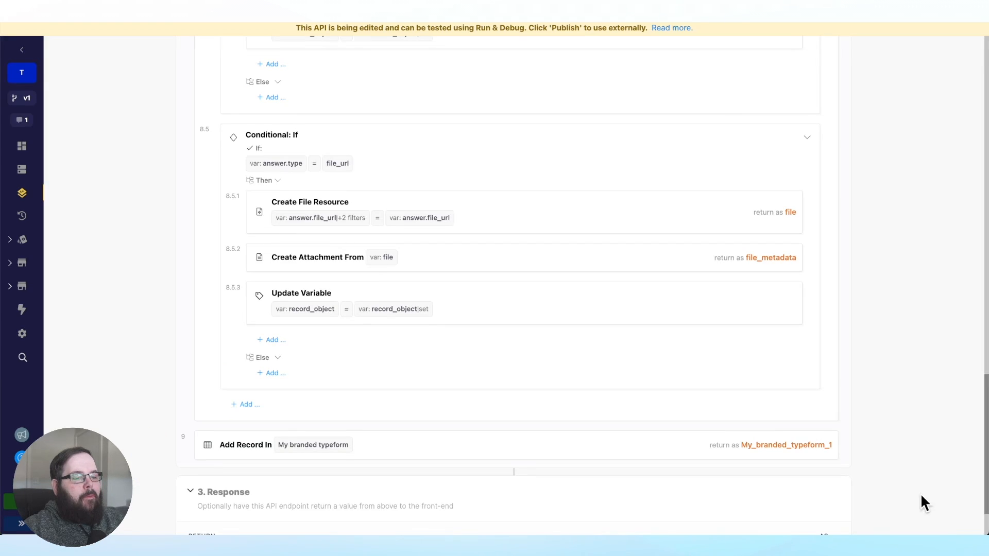
Publish the my_branded_typeform endpoint's changes and copy its endpoint URL
scroll(721, 283, "up", 20)
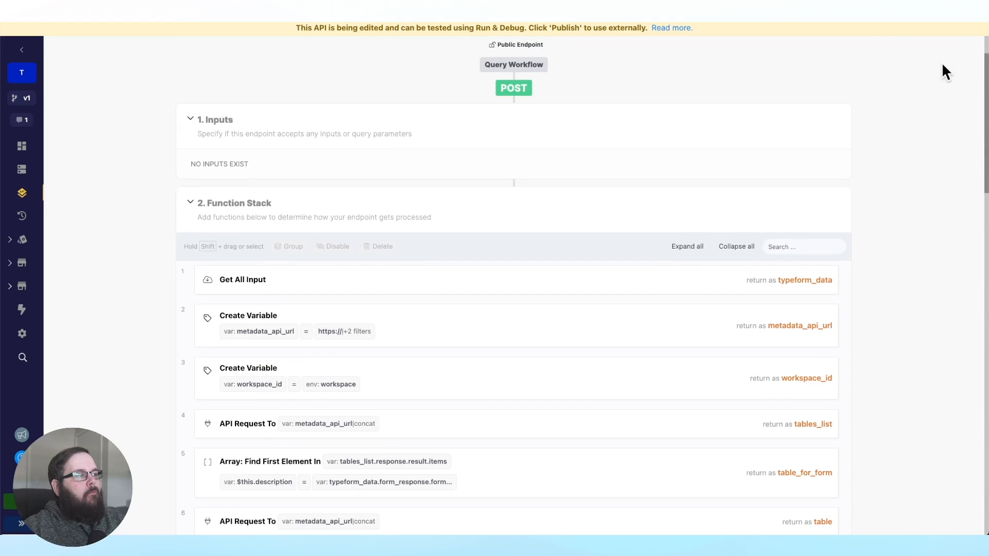
scroll(942, 62, "up", 2)
left_click(930, 56)
left_click(947, 519)
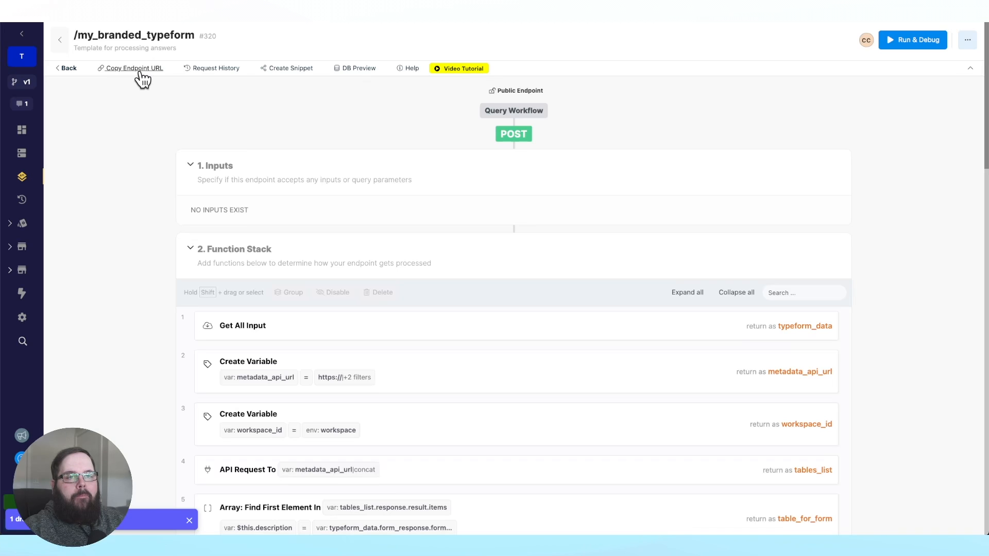
left_click(140, 73)
Switch to Typeform, leave the recent deliveries view, and add a webhook with the copied my_branded_typeform endpoint URL
left_click(192, 14)
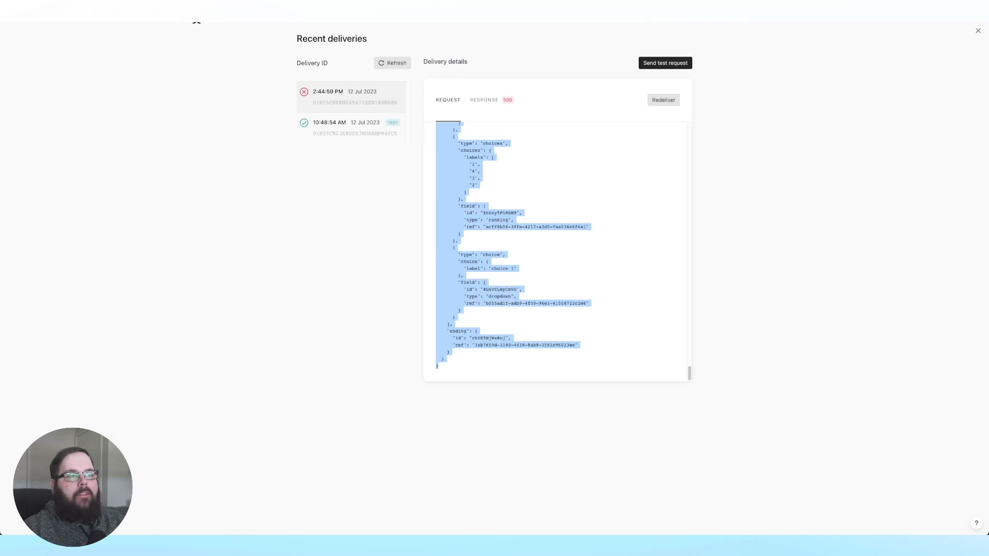
left_click(55, 19)
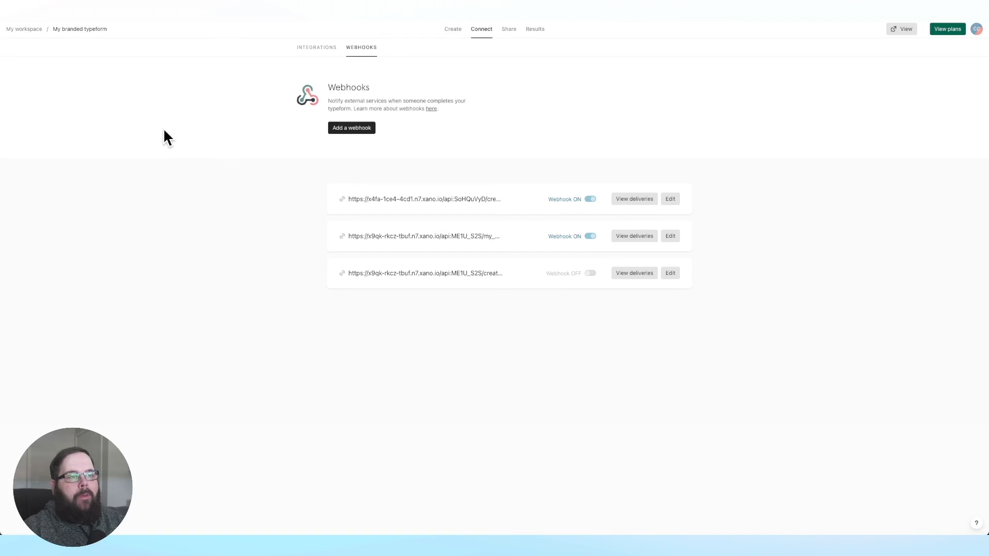
left_click(355, 129)
left_click(481, 289)
key("ctrl+v")
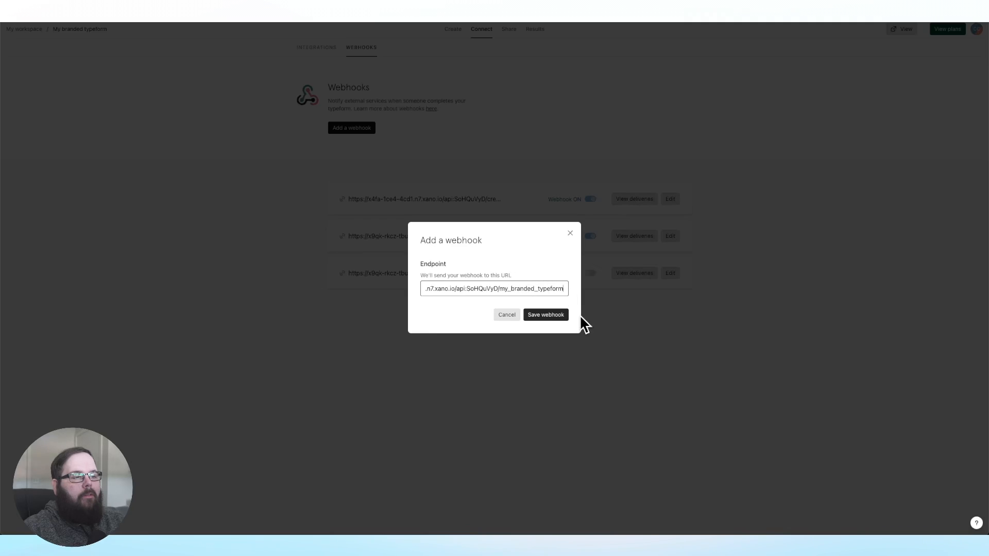
left_click(548, 319)
Turn on the new my_branded_typeform webhook and turn off the other two active webhooks
left_click(590, 199)
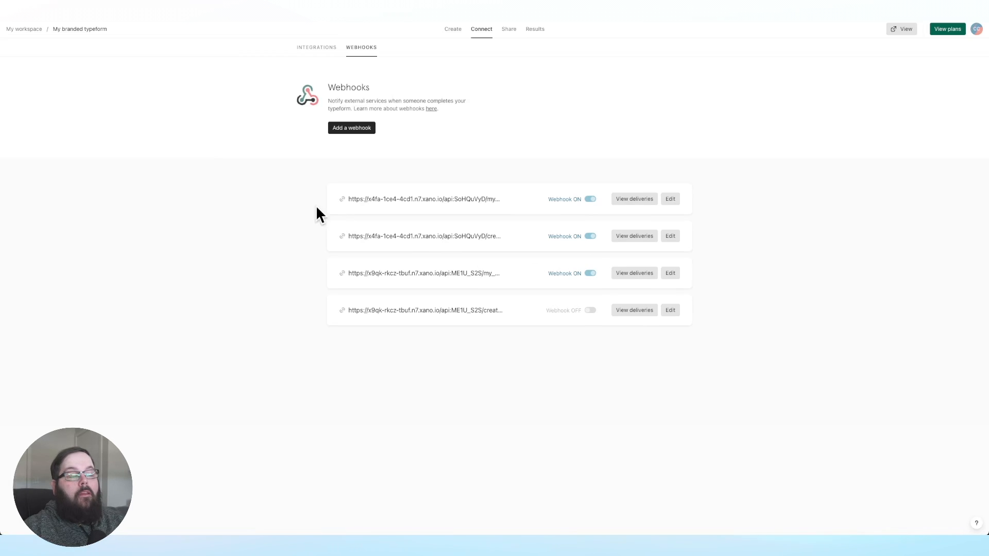
left_click(589, 237)
left_click(590, 275)
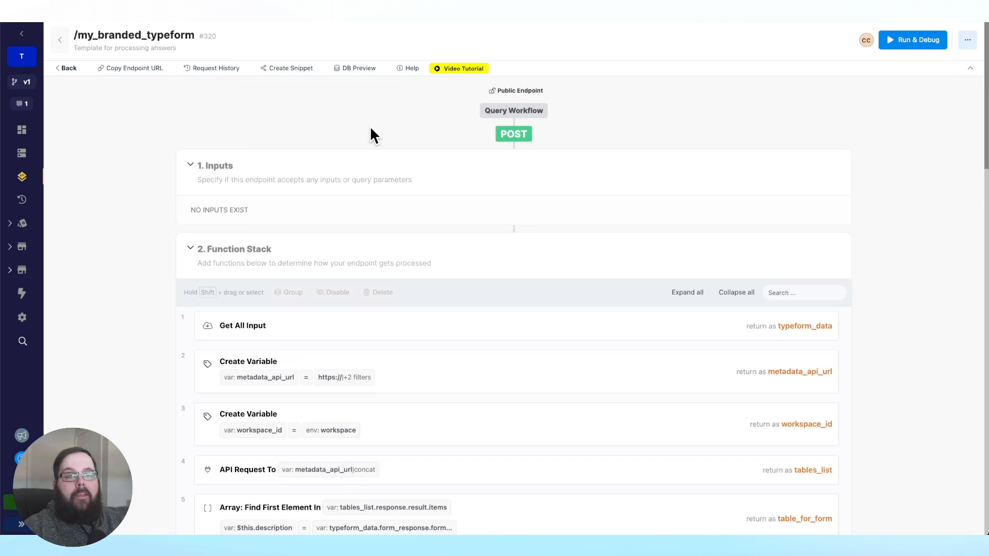
Switch back to Xano and open the My branded typeform database table to examine the submitted response across all its columns
left_click(25, 155)
left_click(308, 338)
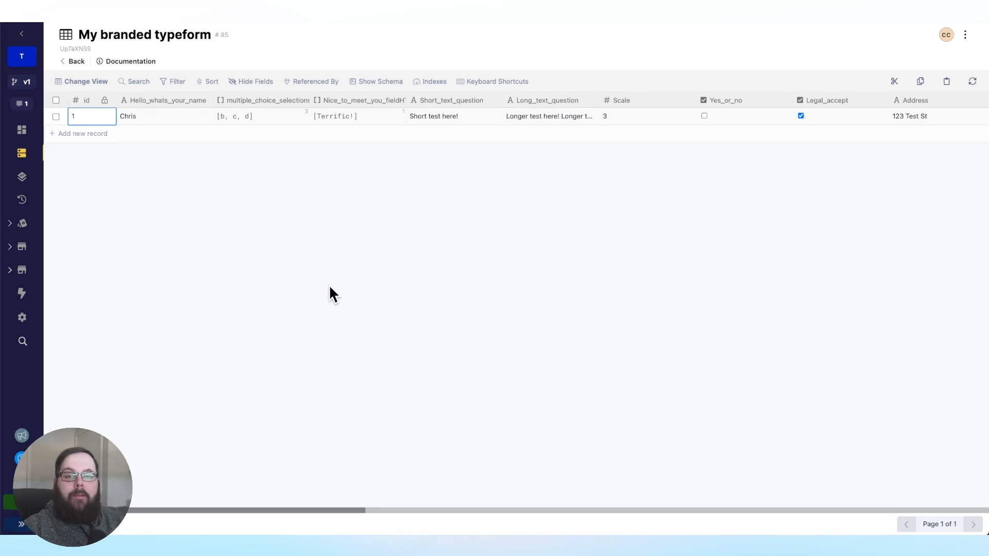
left_click_drag(286, 507, 918, 506)
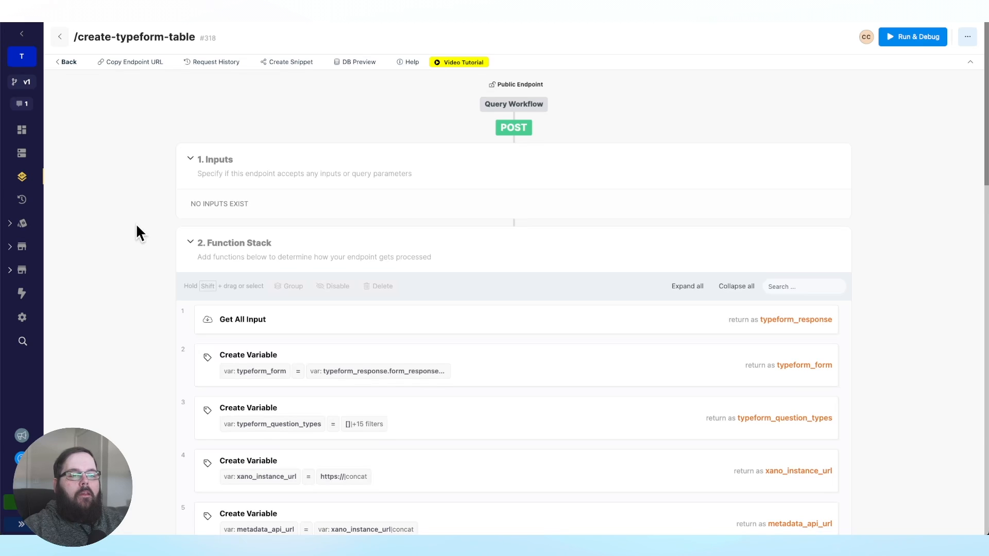
Examine the create-typeform-table endpoint's function stack and find Get All Input (Webhook) among the utility functions without adding it
scroll(129, 231, "down", 2)
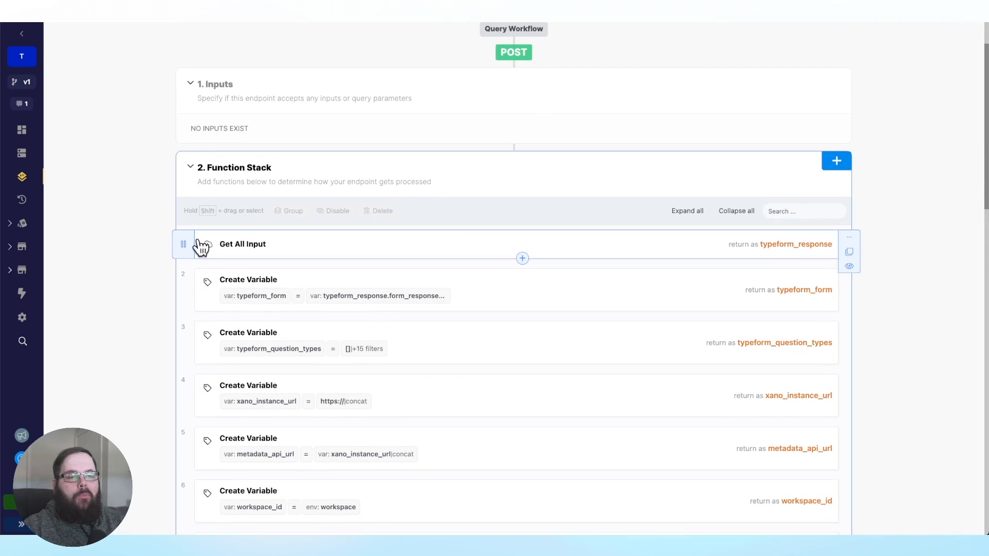
left_click(838, 162)
left_click(871, 253)
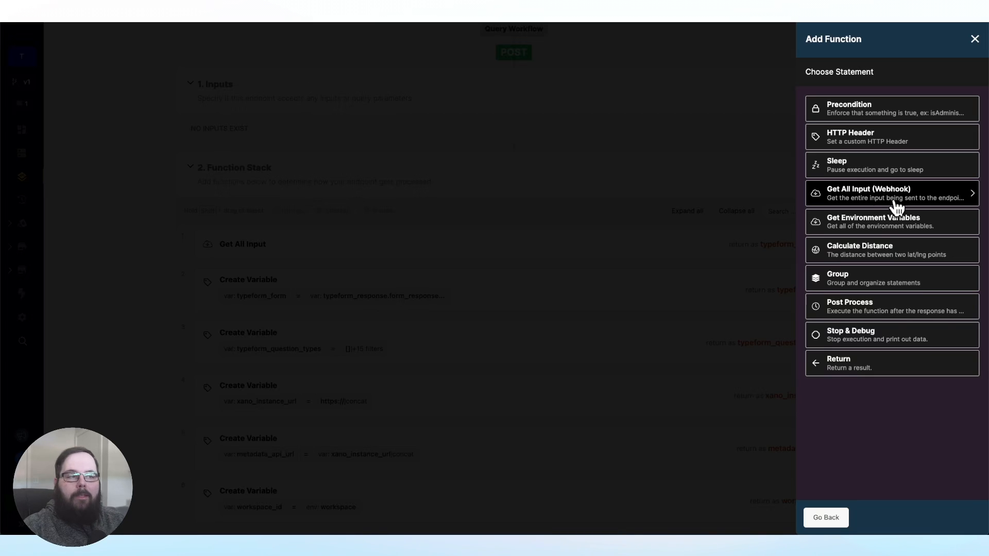
left_click(679, 192)
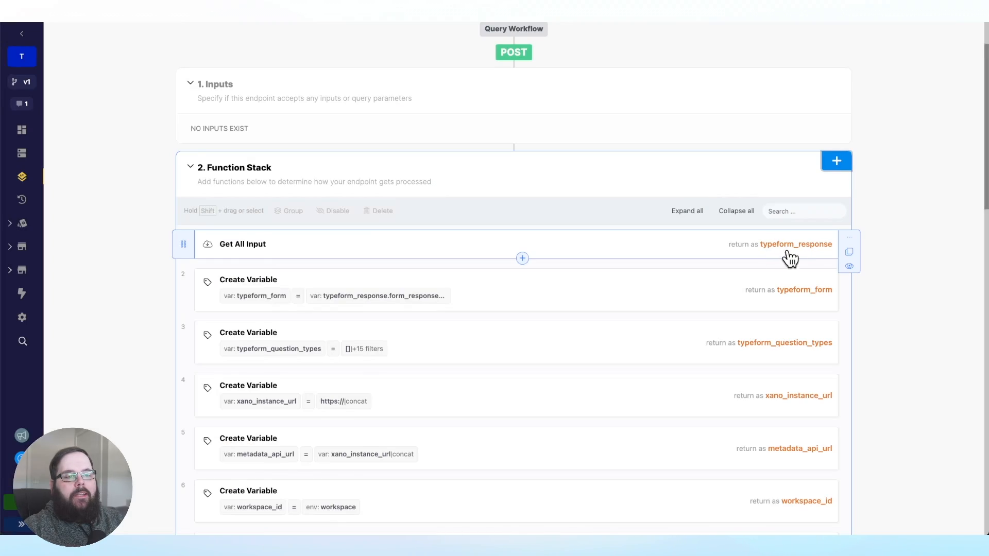
scroll(793, 255, "down", 3)
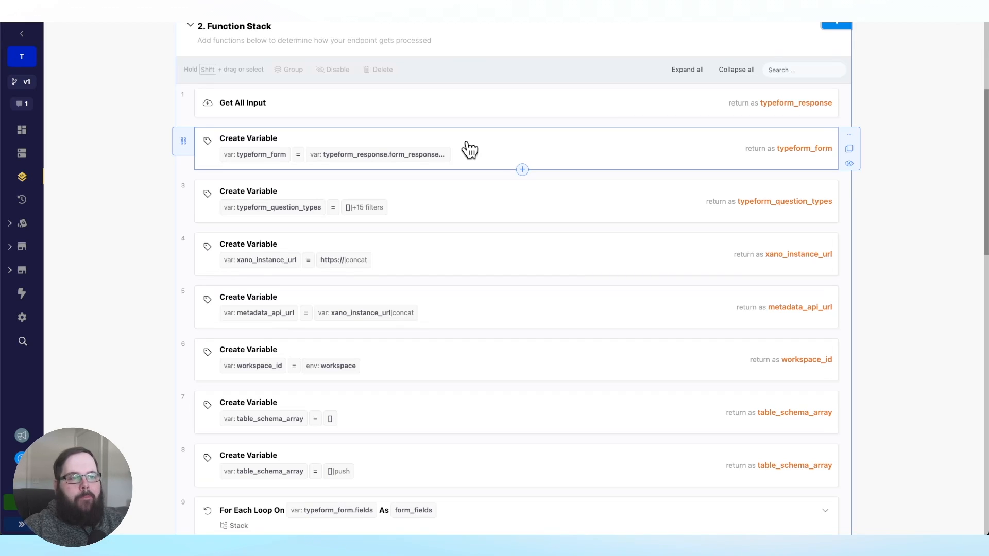
Open Run & Debug for the create-typeform-table endpoint and paste the copied Typeform webhook payload as its test input
scroll(688, 172, "up", 4)
left_click(900, 41)
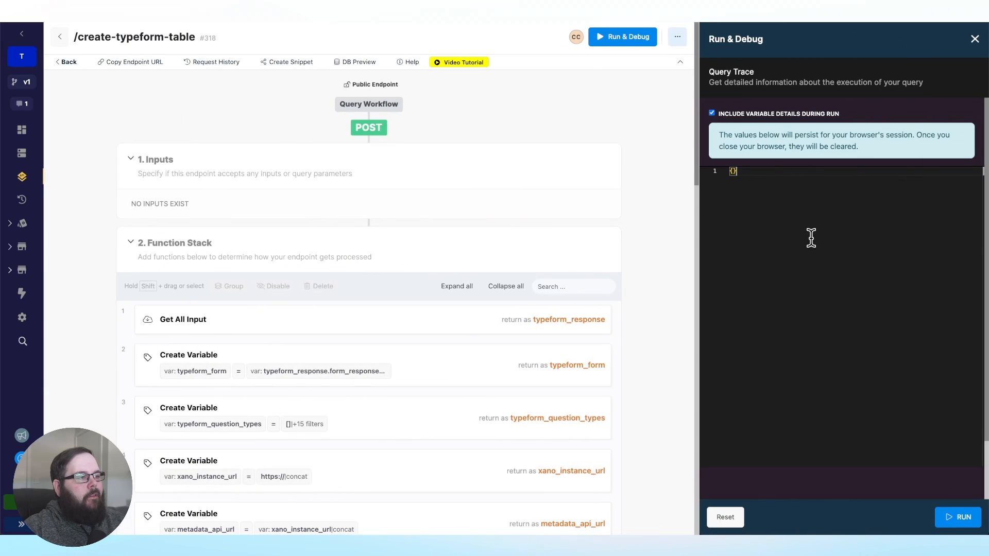
key("ctrl+v")
scroll(812, 340, "up", 2)
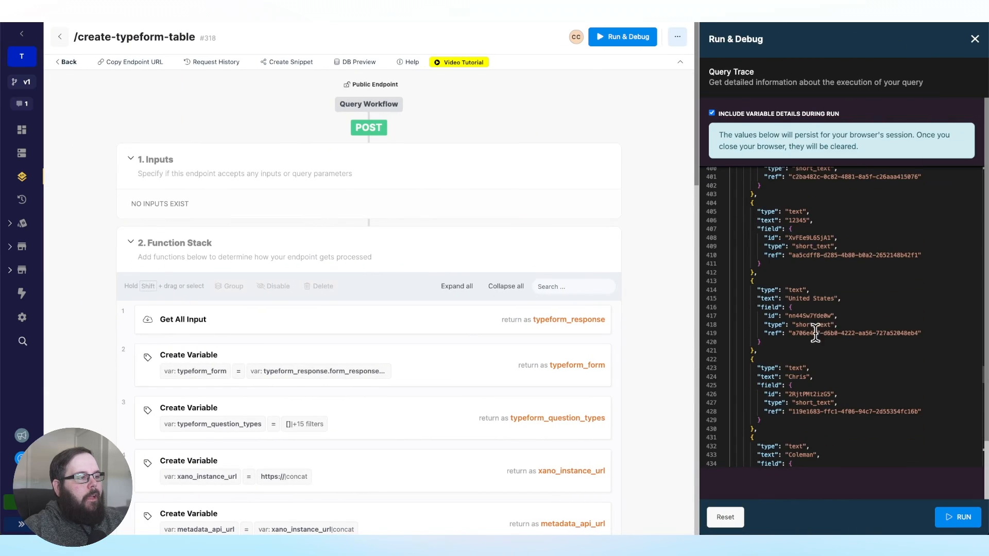
scroll(815, 333, "up", 20)
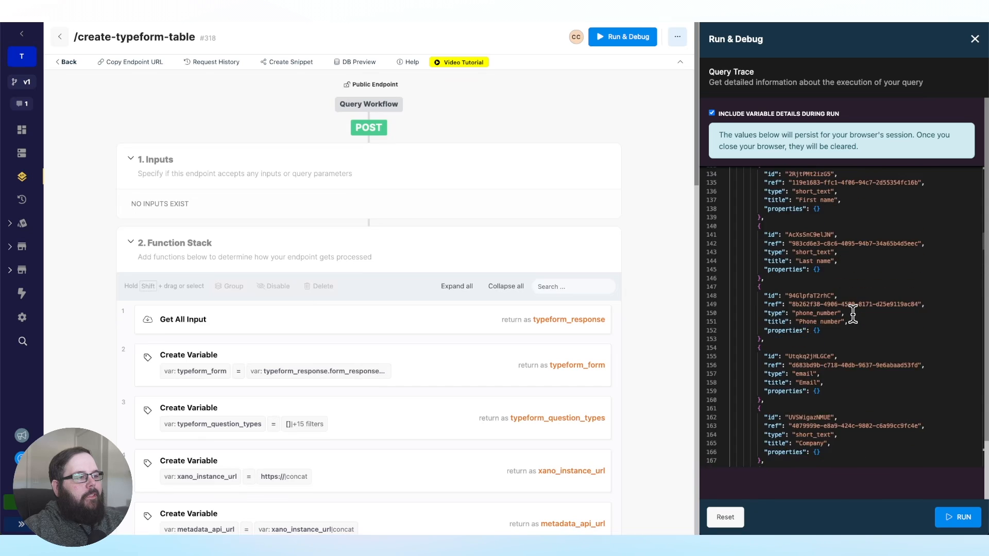
scroll(853, 315, "up", 10)
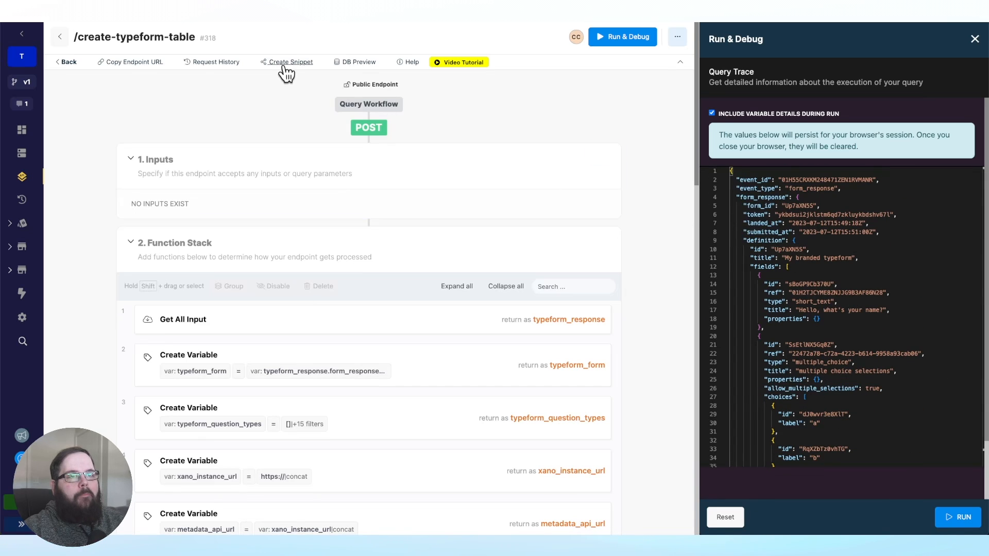
Switch to Typeform and examine the request payload of the selected delivery in the webhook's recent deliveries
left_click(183, 20)
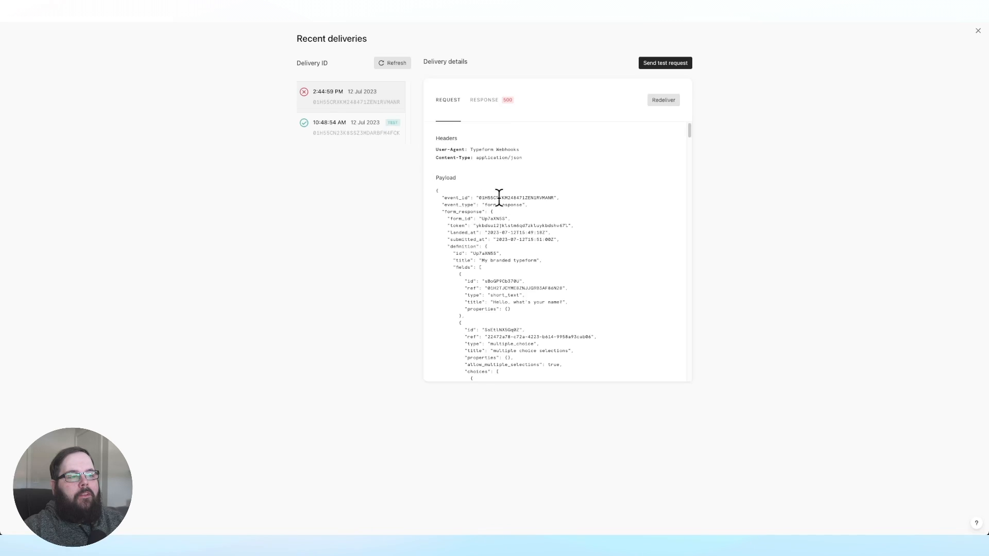
scroll(494, 195, "down", 3)
scroll(469, 176, "down", 5)
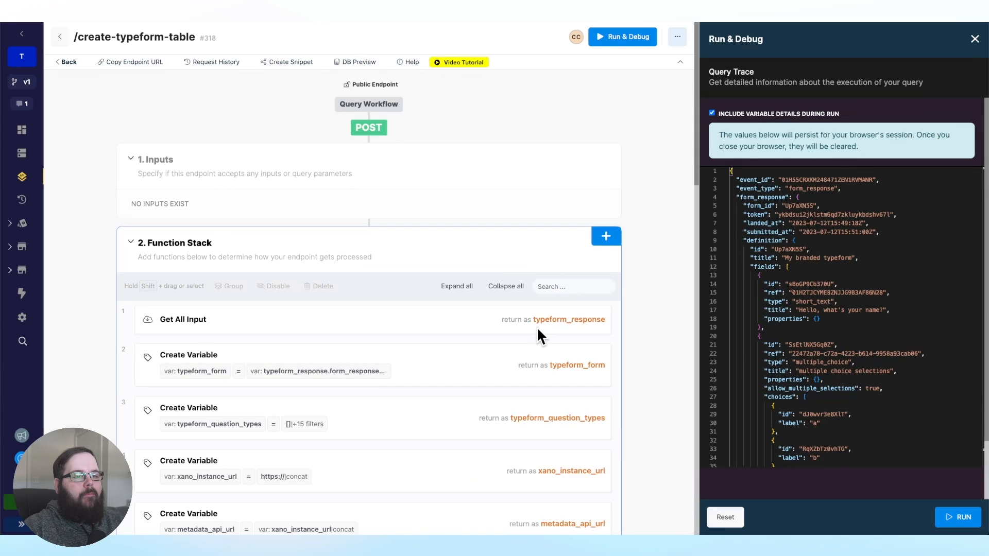
Back in Xano, inspect the value and filters of the typeform_question_types variable in the function stack without changing it
scroll(536, 329, "down", 3)
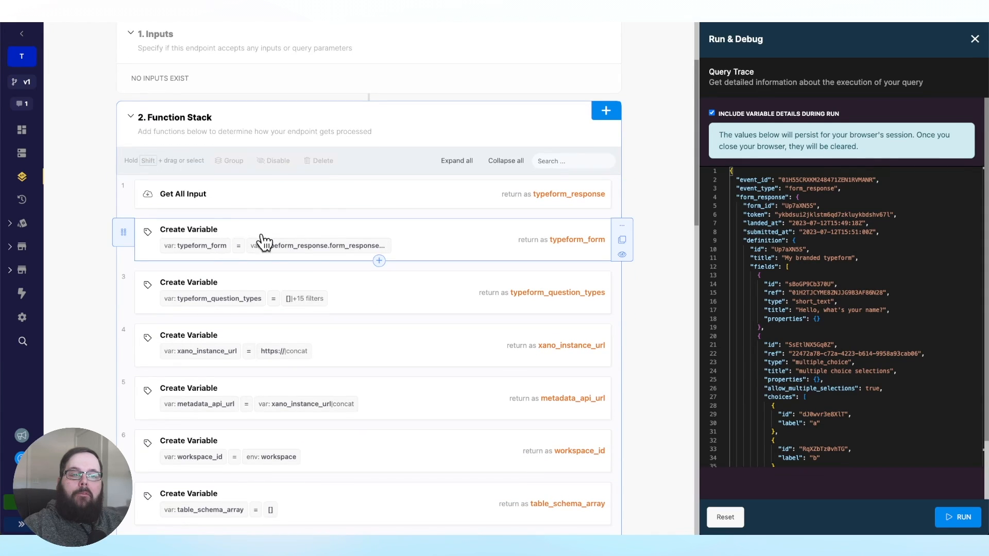
scroll(378, 240, "down", 1)
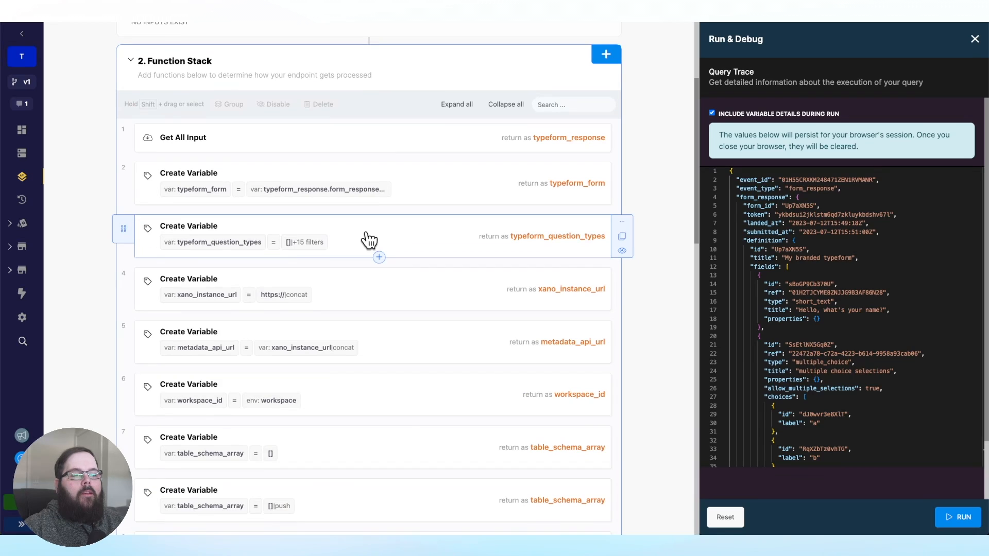
left_click(368, 239)
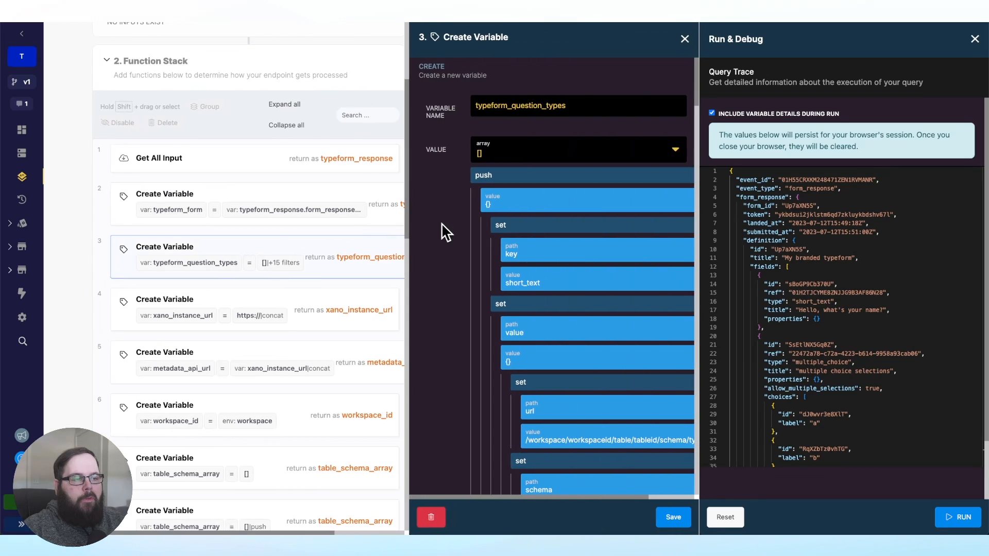
scroll(515, 248, "down", 5)
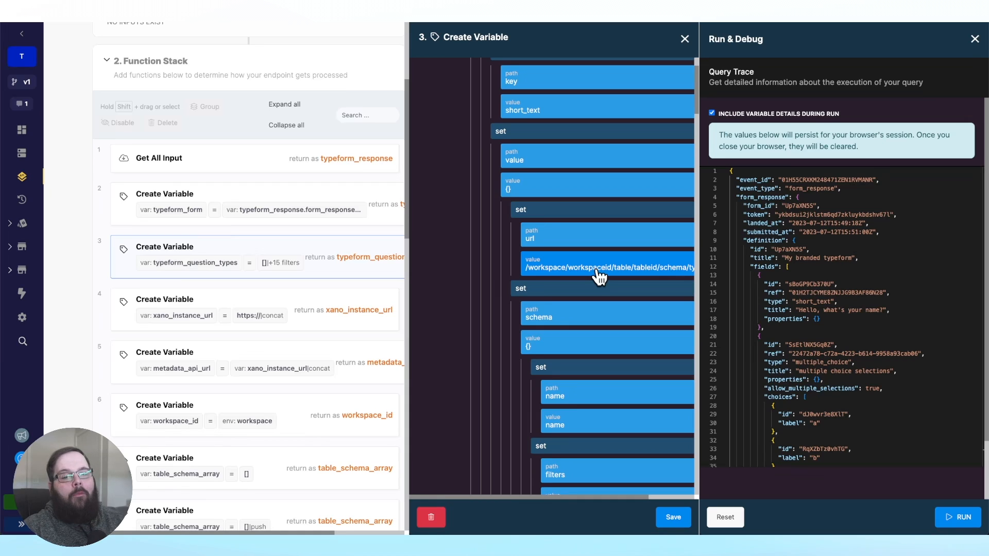
scroll(629, 181, "up", 5)
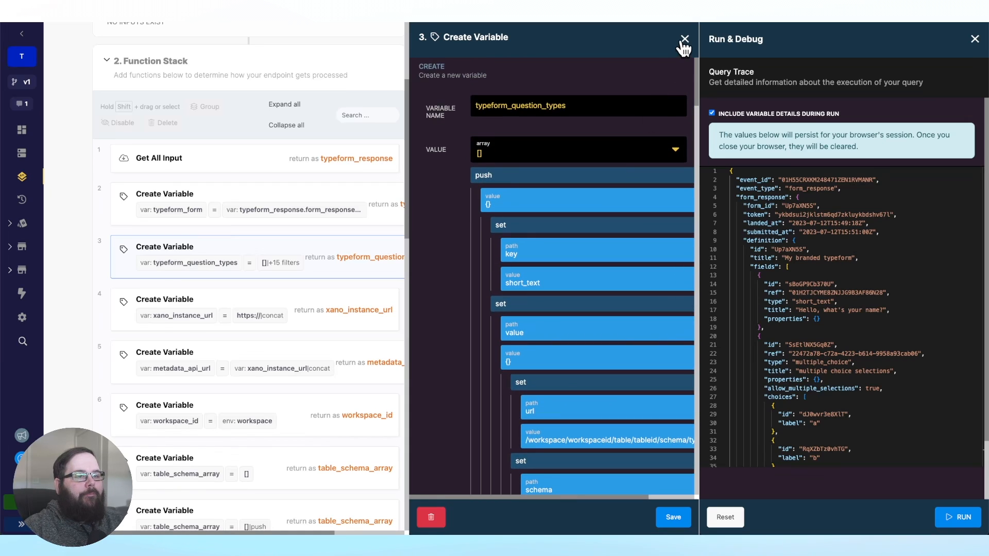
left_click(684, 38)
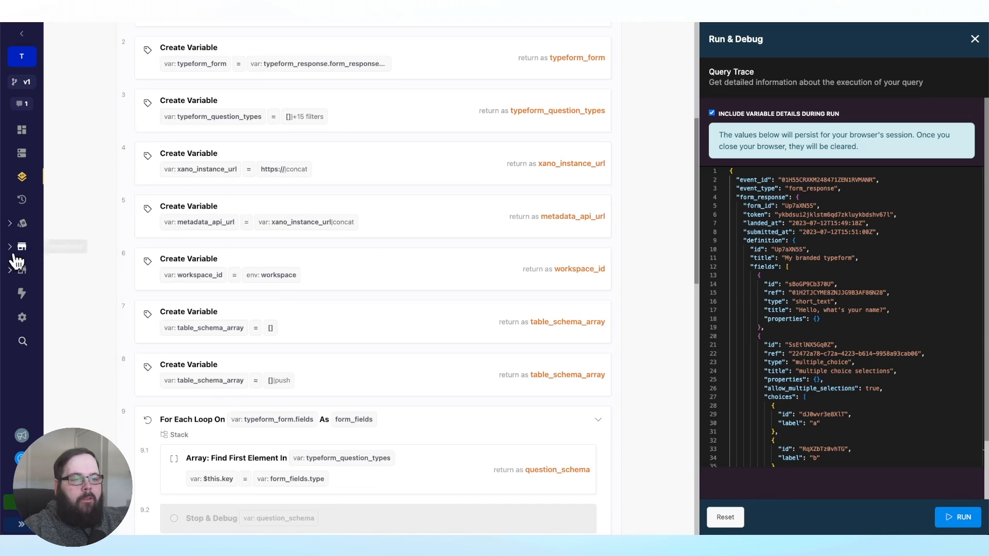
Examine the create-typeform-table stack's remaining variables and the For Each loop on typeform_form.fields, through to adding field_to_add to table_schema_array
scroll(85, 264, "down", 2)
scroll(84, 263, "down", 2)
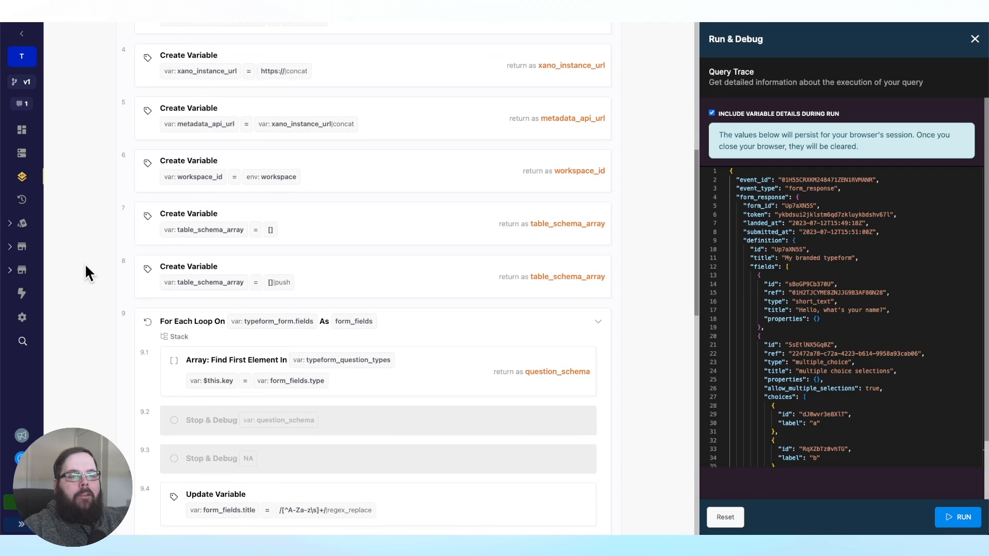
scroll(85, 264, "down", 1)
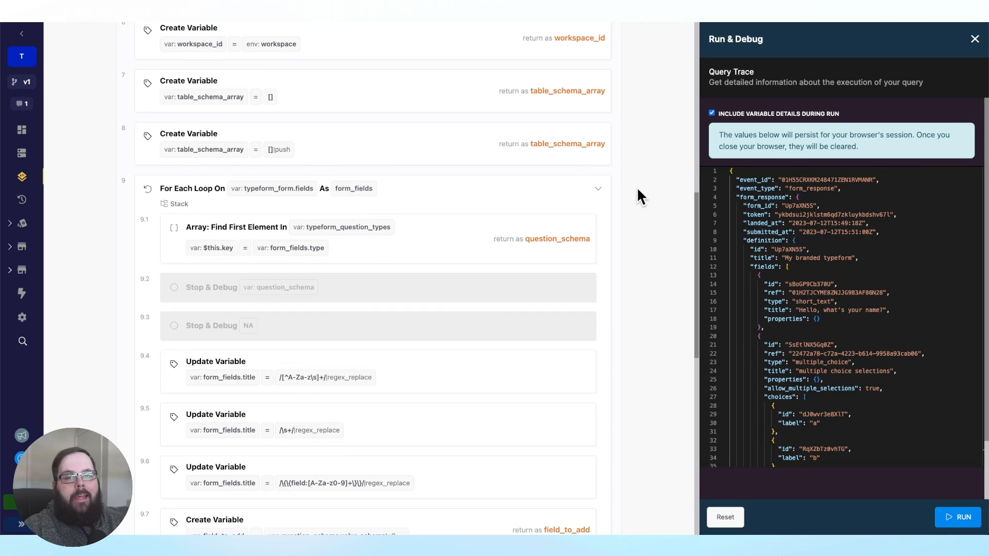
scroll(397, 88, "down", 3)
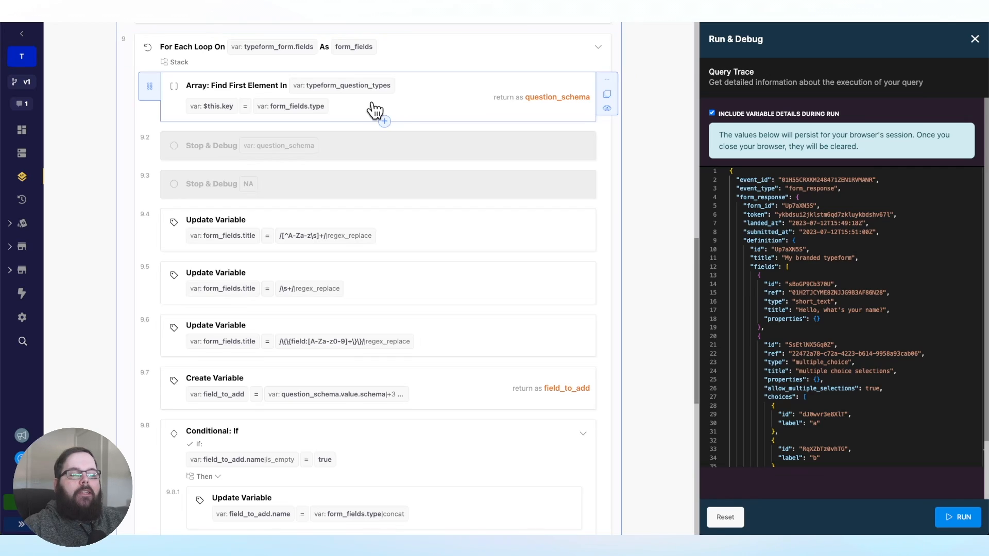
scroll(482, 111, "up", 8)
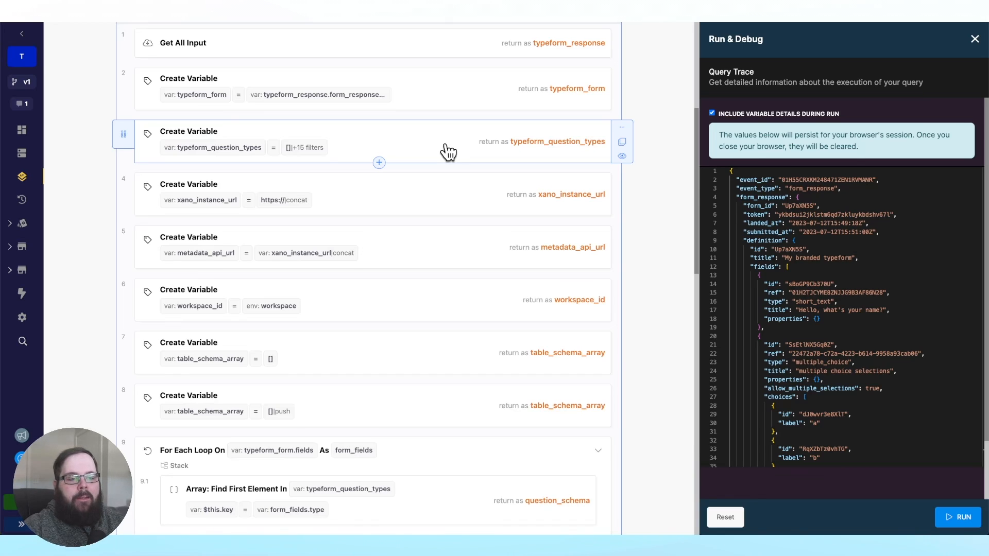
scroll(448, 152, "down", 4)
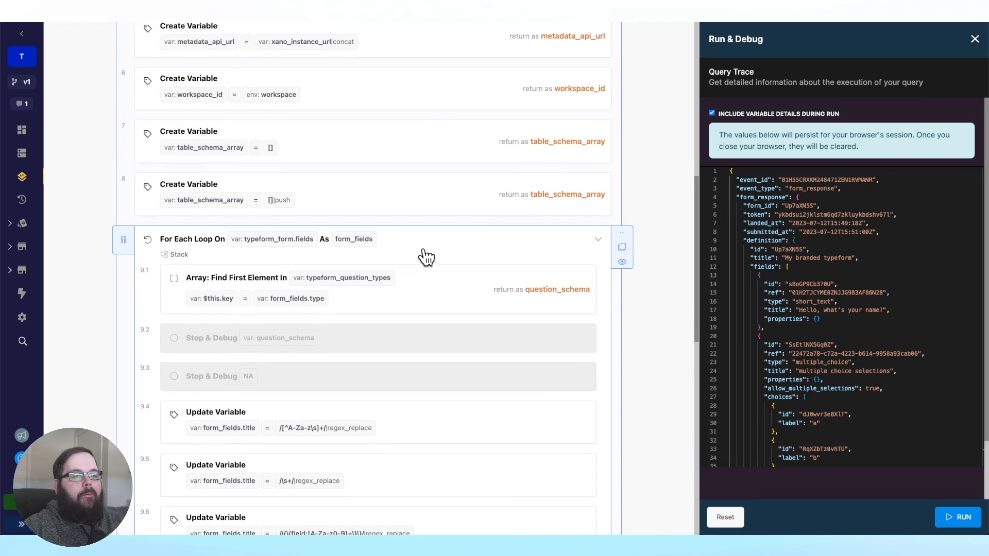
scroll(426, 257, "down", 4)
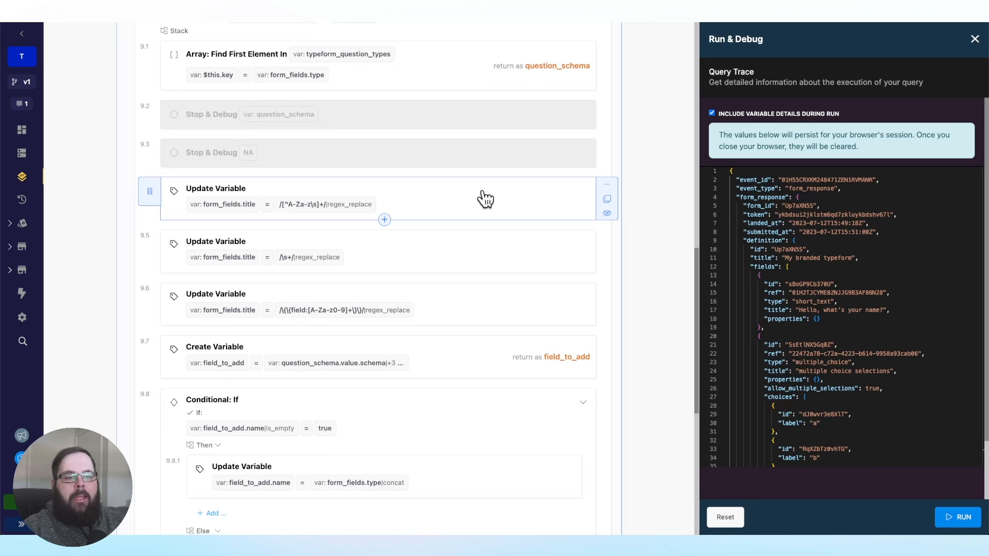
scroll(481, 201, "down", 3)
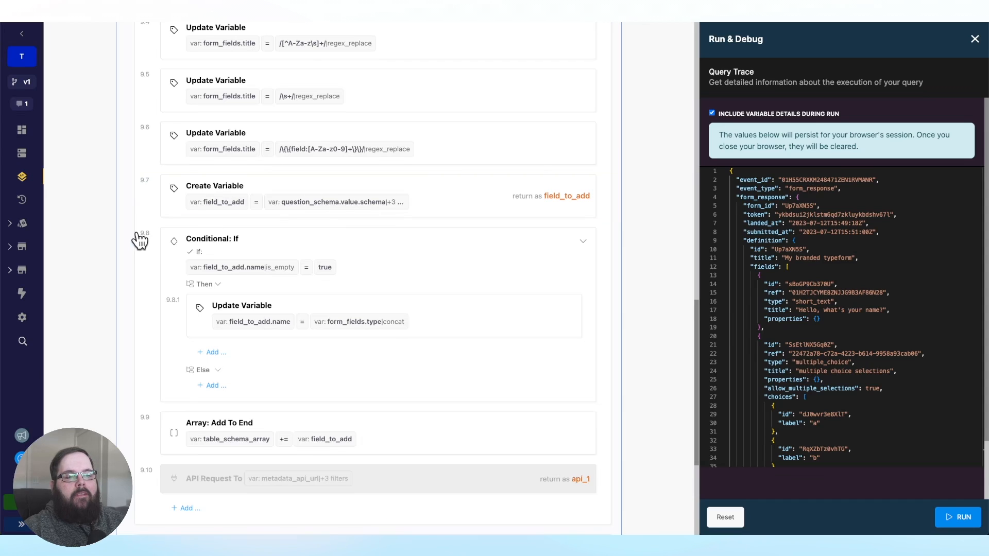
scroll(256, 220, "down", 1)
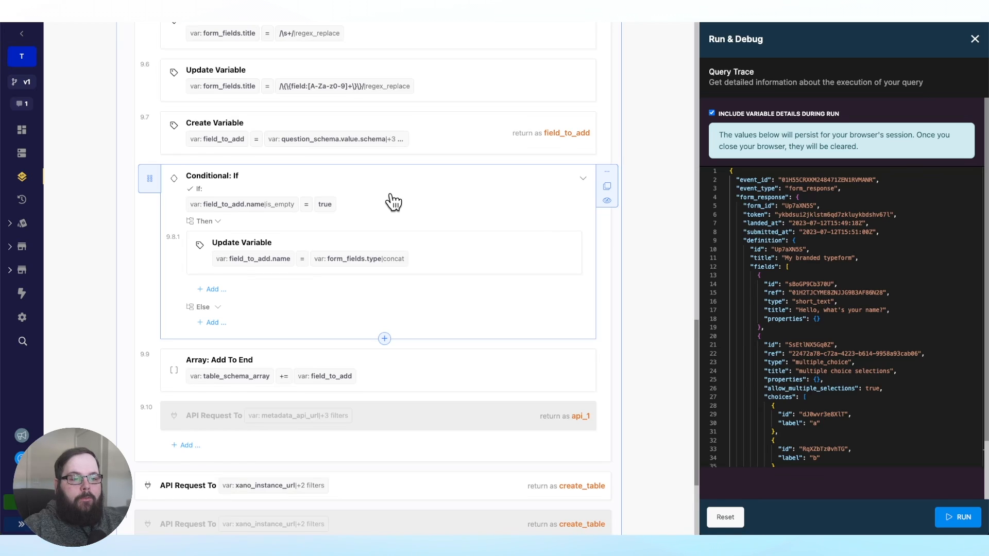
scroll(391, 201, "down", 3)
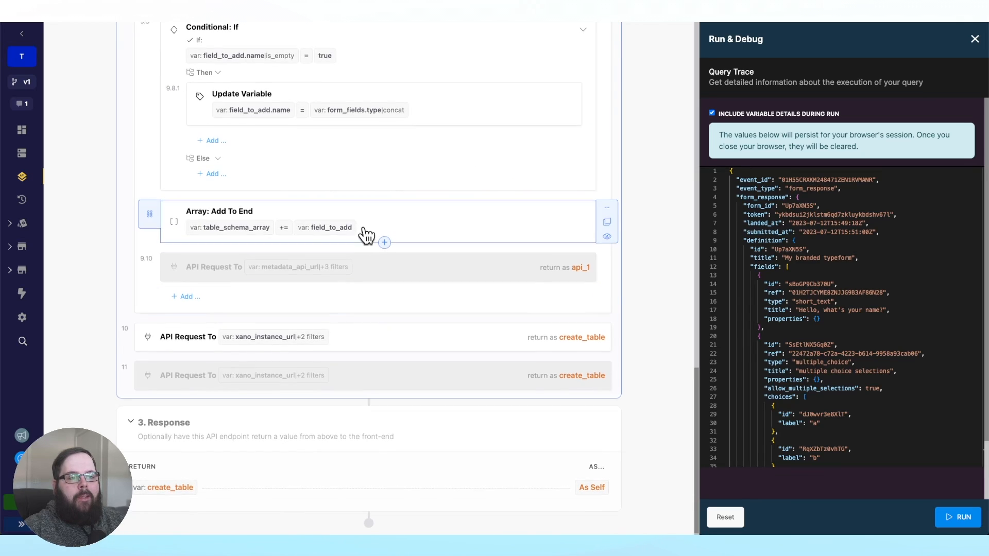
scroll(364, 250, "up", 1)
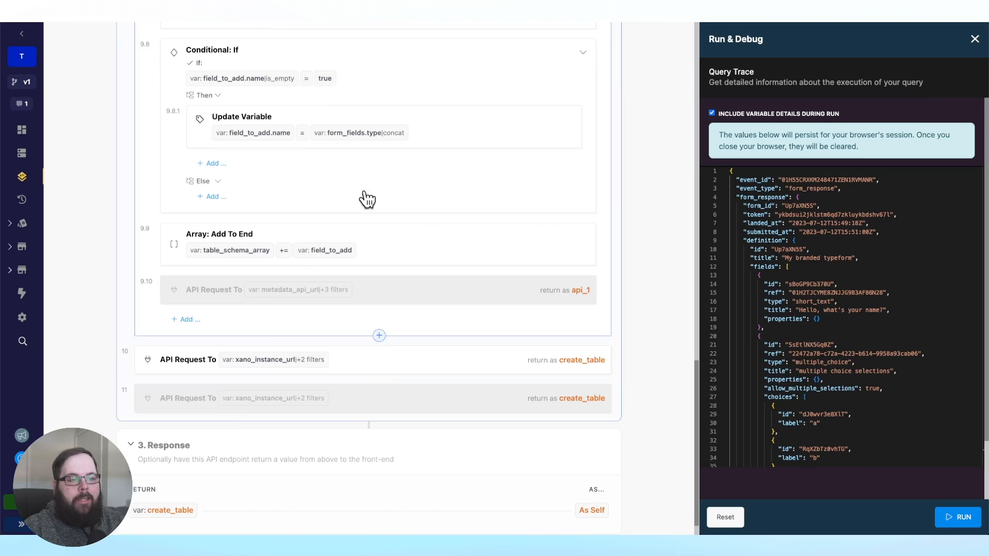
Inspect the url, method, params and headers of the enabled External API Request that returns create_table
left_click(349, 367)
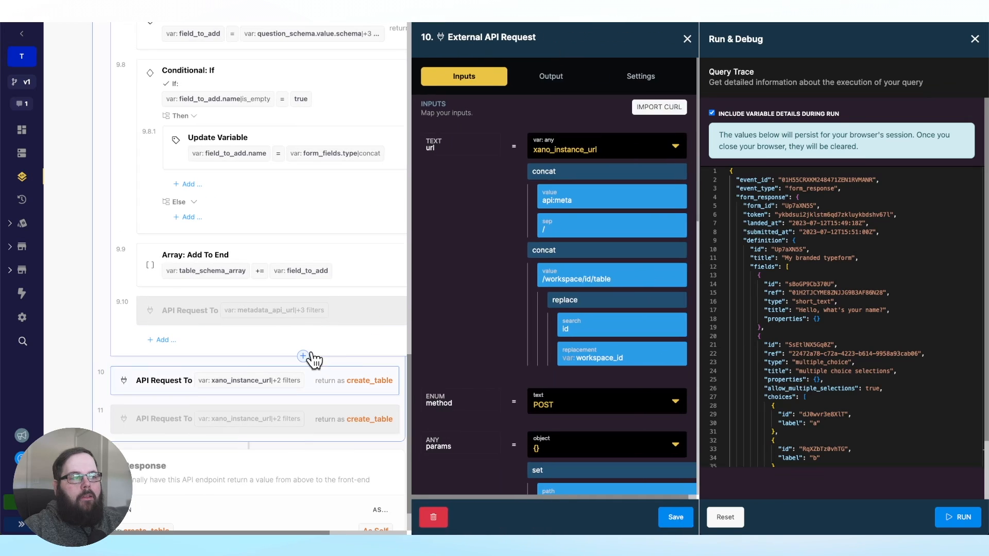
scroll(460, 265, "down", 5)
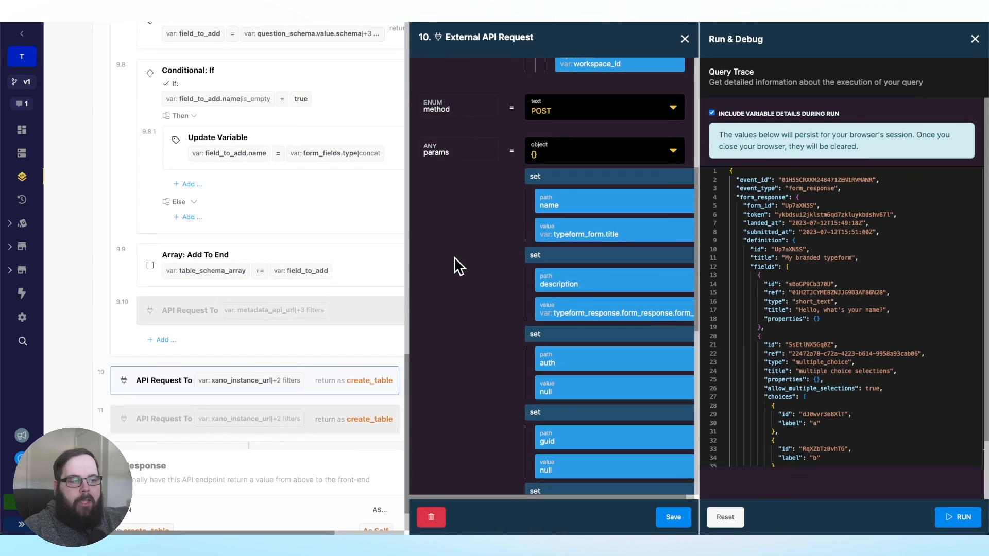
scroll(479, 271, "down", 6)
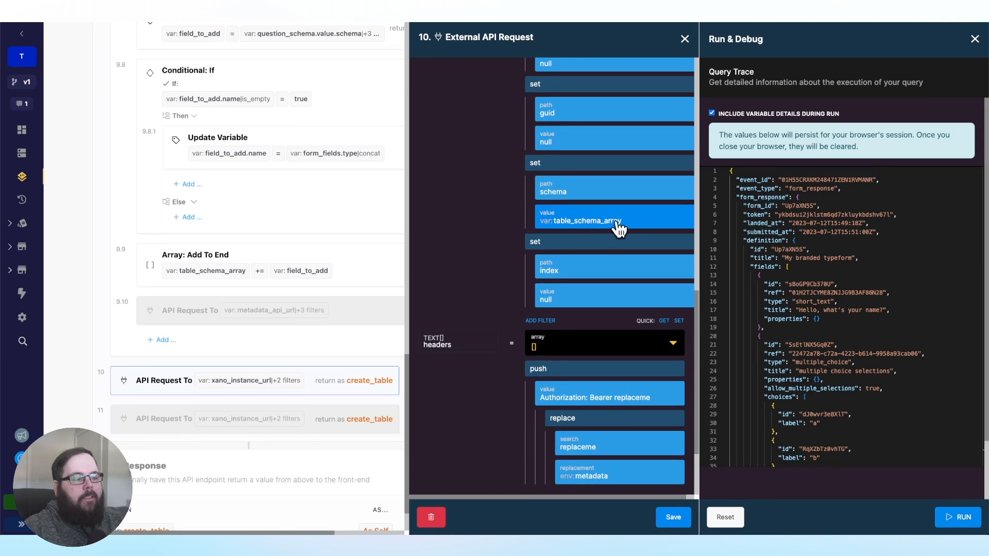
scroll(84, 281, "up", 1)
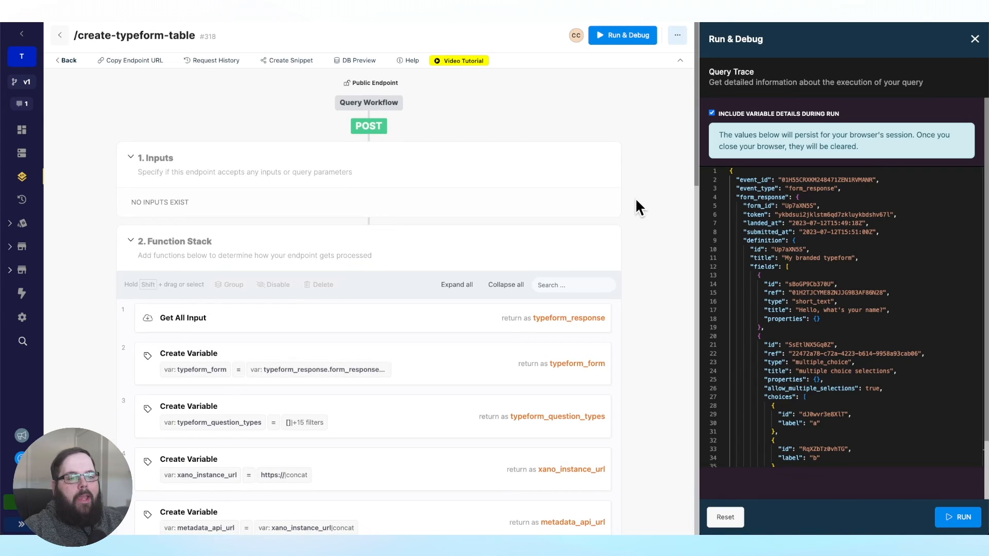
Review the whole create-typeform-table function stack once more, from Get All Input down to the response
scroll(635, 198, "down", 3)
scroll(482, 180, "down", 4)
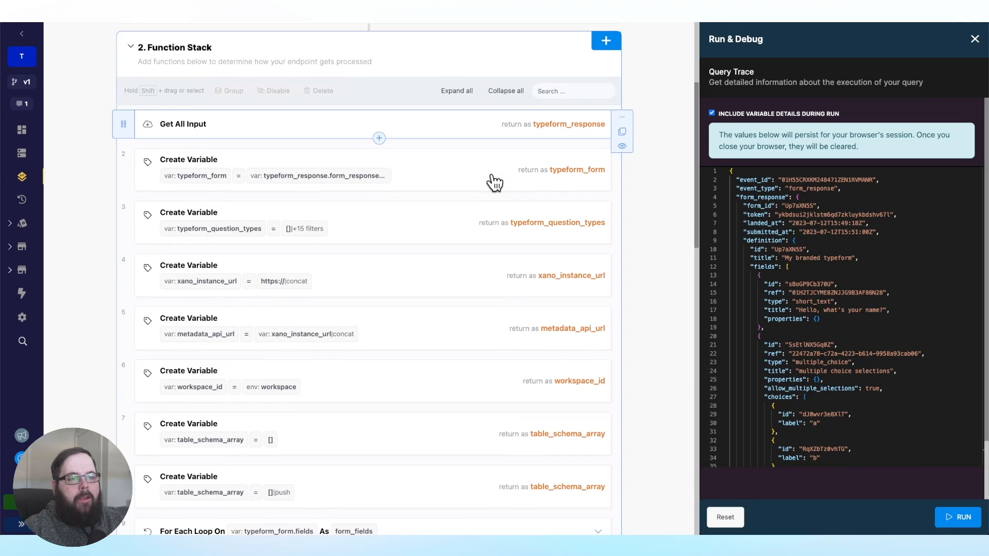
scroll(605, 142, "down", 4)
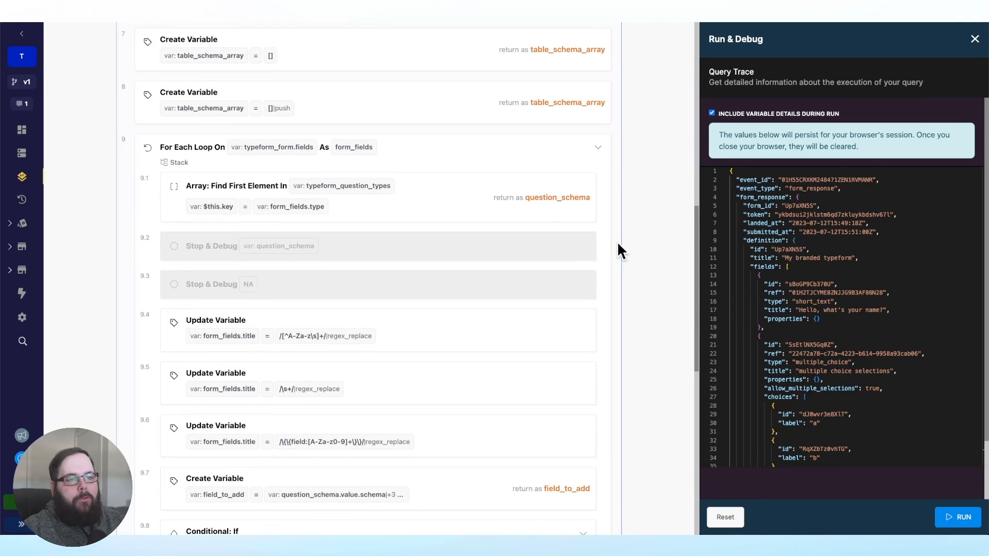
scroll(623, 247, "down", 1)
scroll(390, 179, "down", 8)
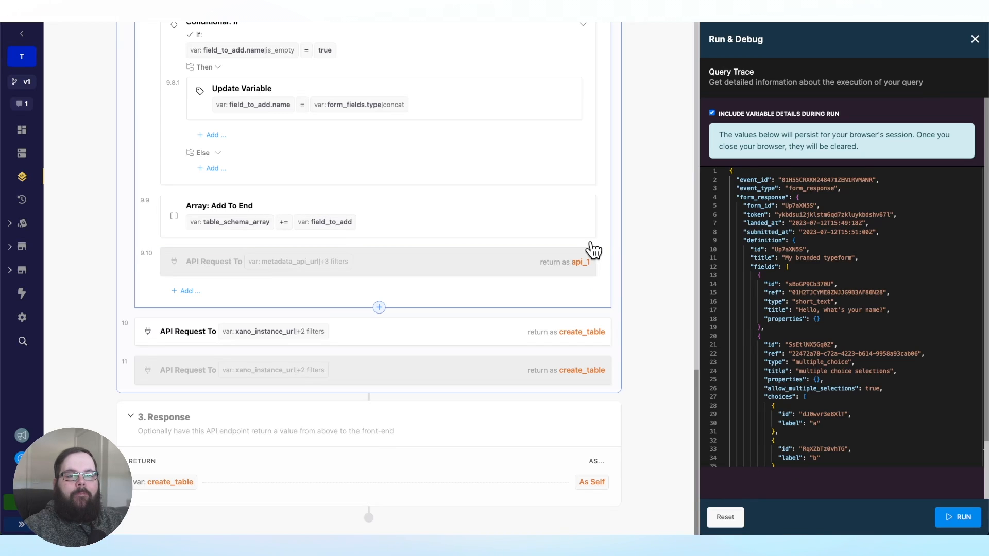
Go to the typeform API group and open the process_answer endpoint
left_click(34, 176)
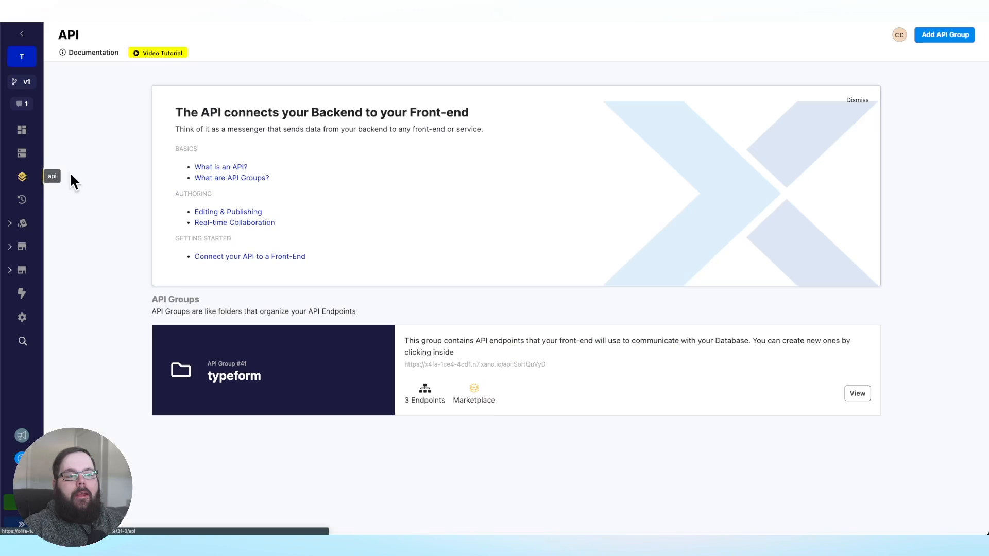
left_click(514, 380)
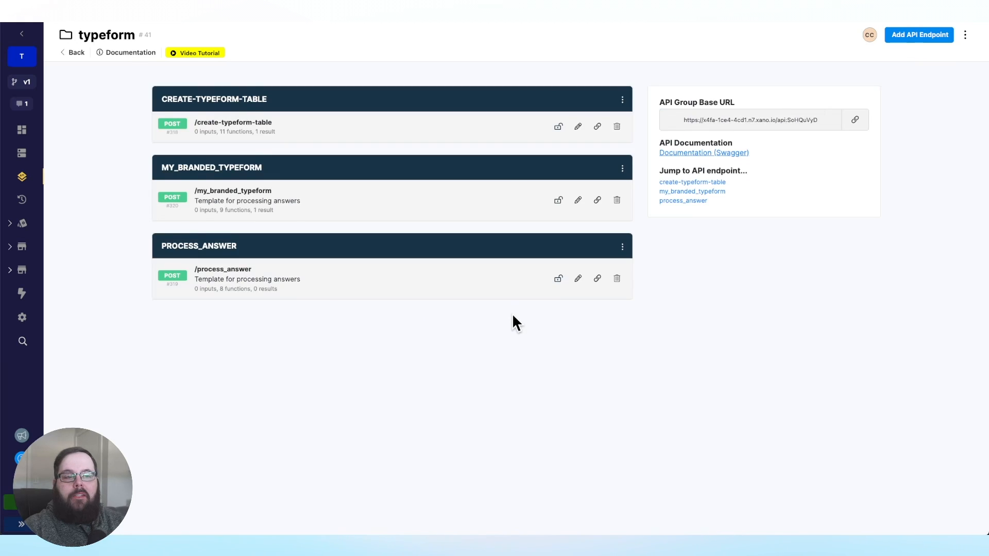
left_click(376, 291)
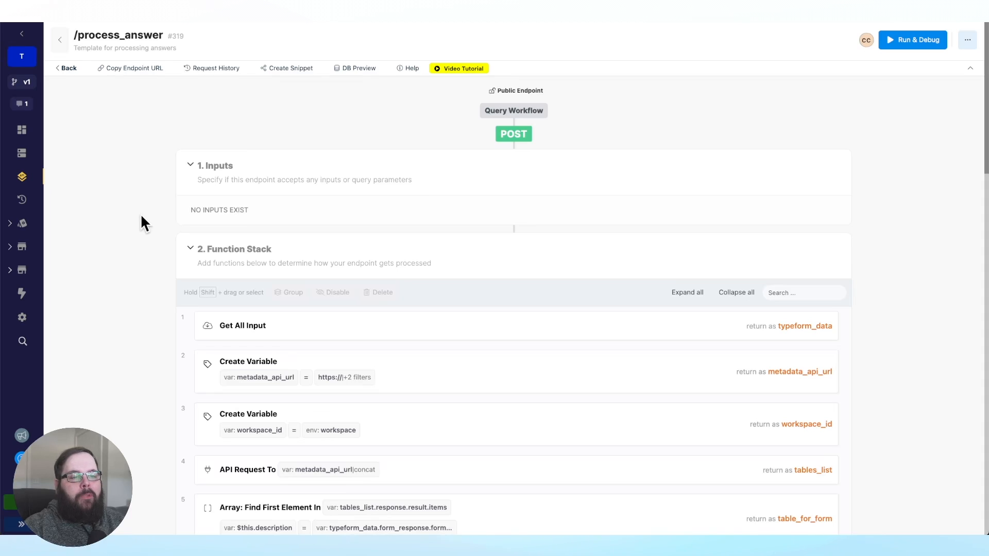
Examine process_answer's function stack and open the inputs of the API request that returns tables_list
scroll(135, 230, "down", 1)
scroll(149, 245, "down", 3)
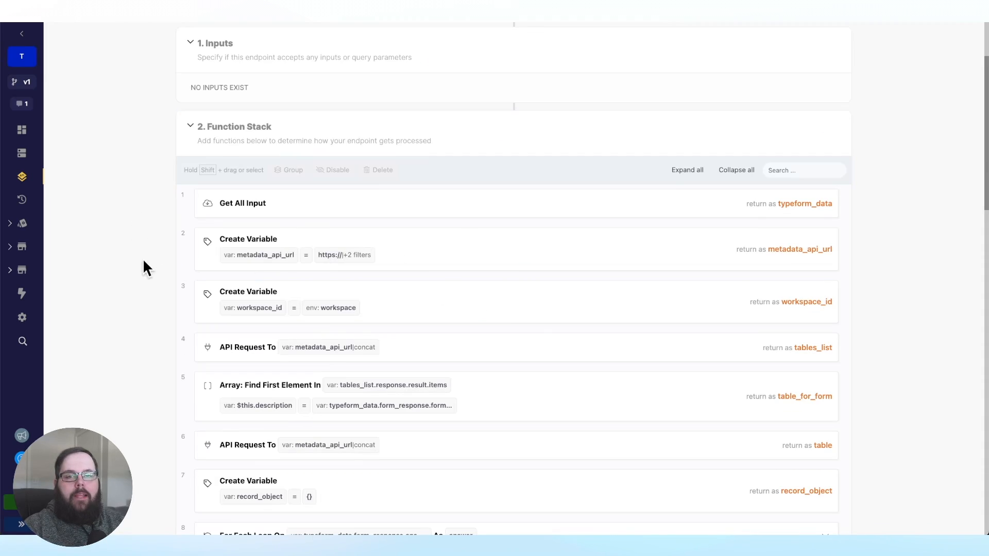
scroll(154, 266, "down", 1)
scroll(157, 258, "down", 3)
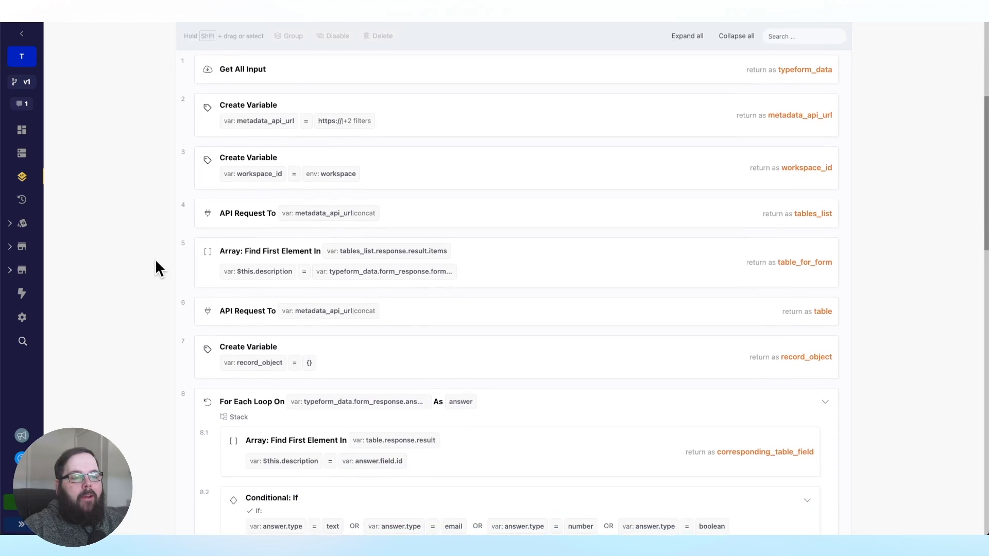
scroll(428, 267, "up", 3)
left_click(405, 336)
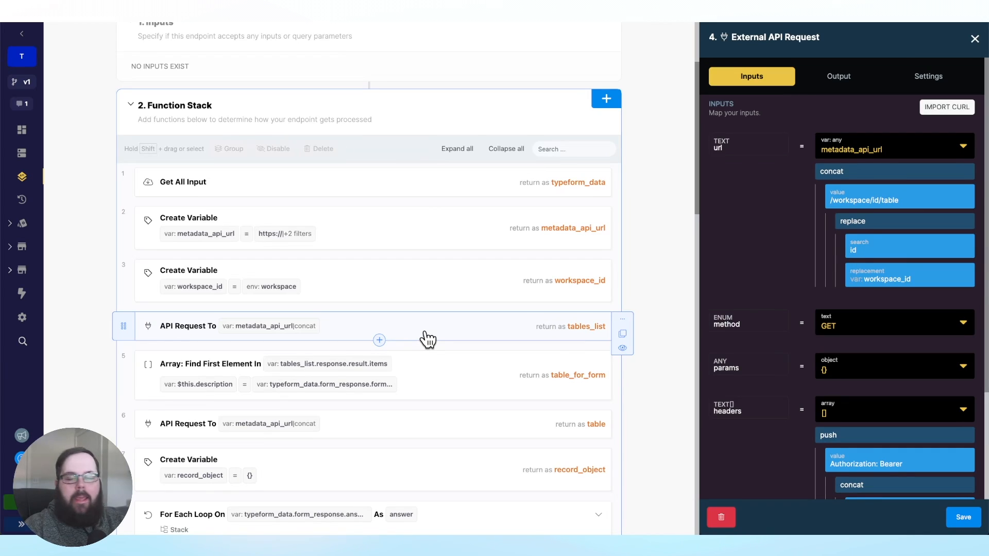
Inspect the Find First Element function that returns table_for_form and all inputs of the API request that returns table
scroll(456, 338, "down", 2)
left_click(532, 297)
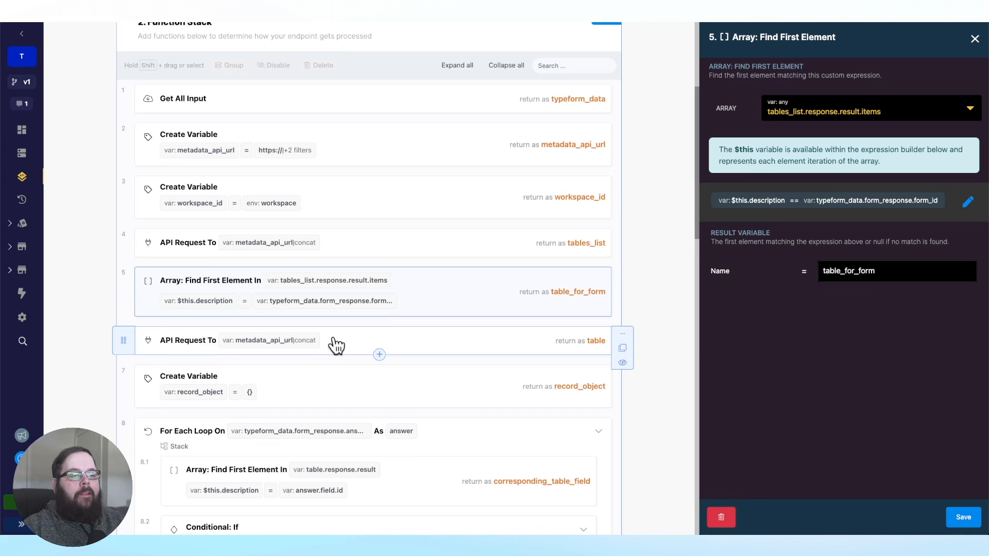
left_click(353, 344)
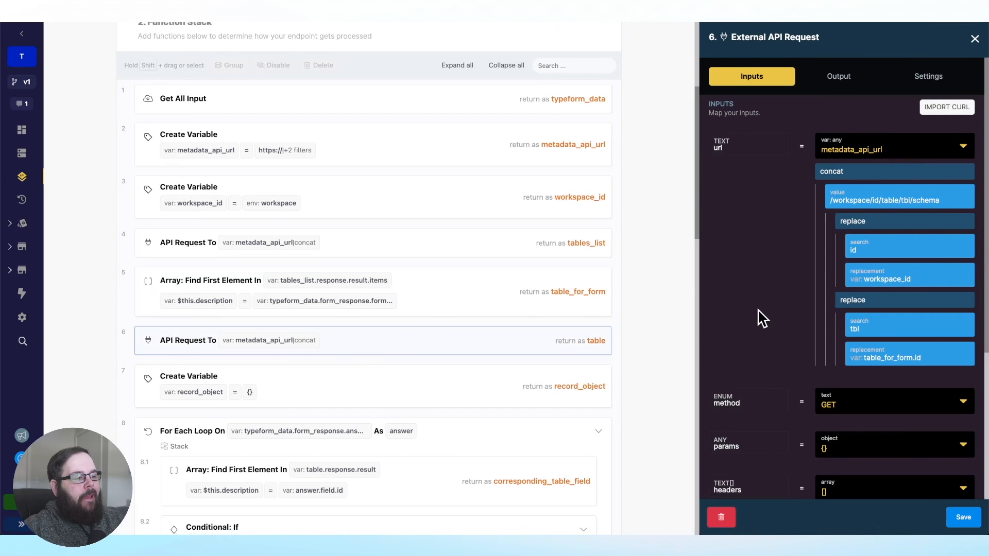
scroll(758, 315, "down", 5)
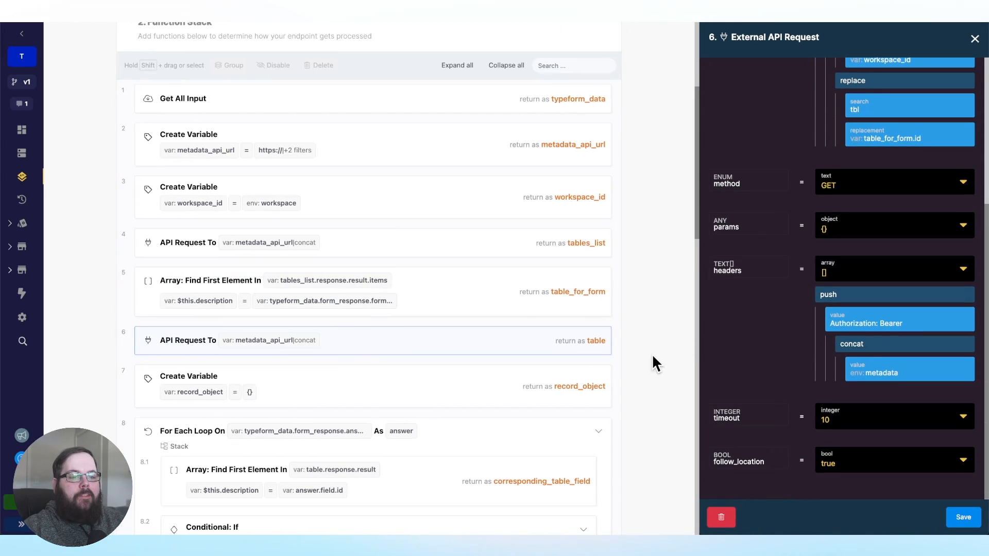
Examine the record_object variable and the For Each Loop over the form answers, comparing its conditionals for each answer type through file_url
scroll(651, 353, "down", 4)
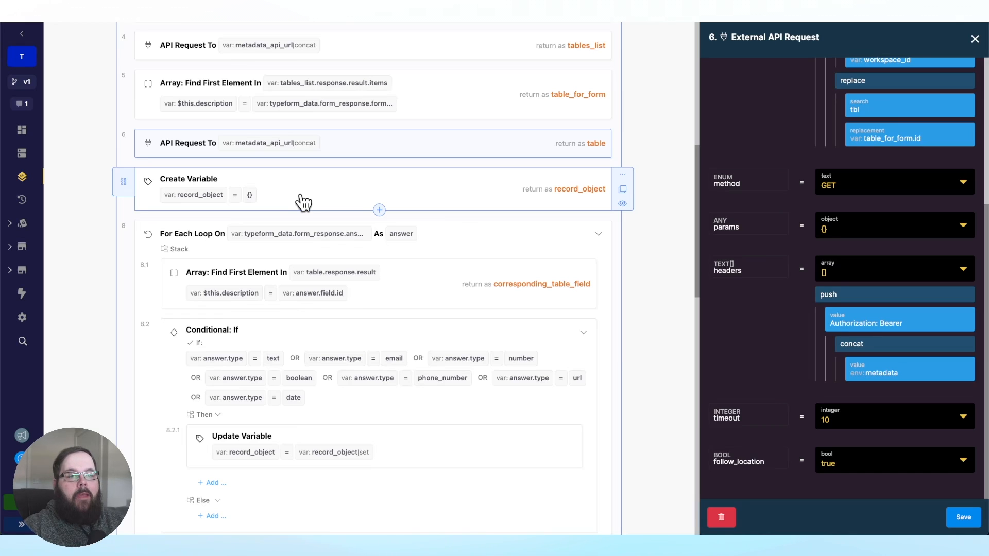
scroll(309, 202, "down", 1)
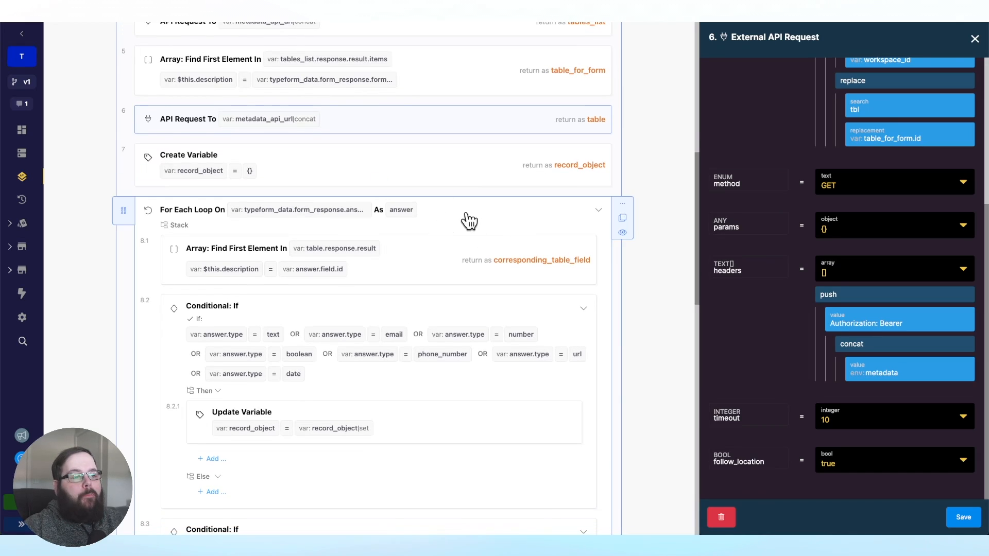
scroll(469, 219, "down", 2)
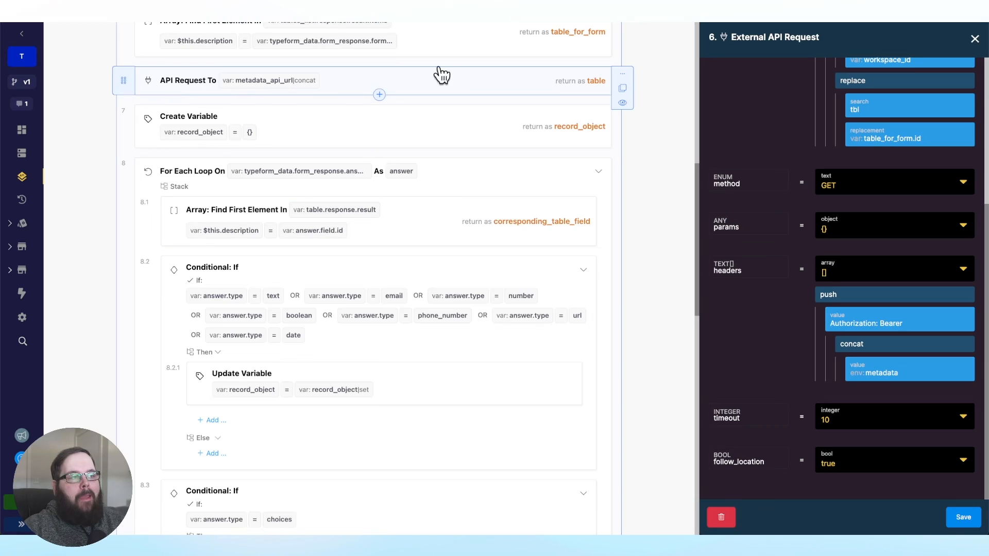
scroll(55, 280, "down", 4)
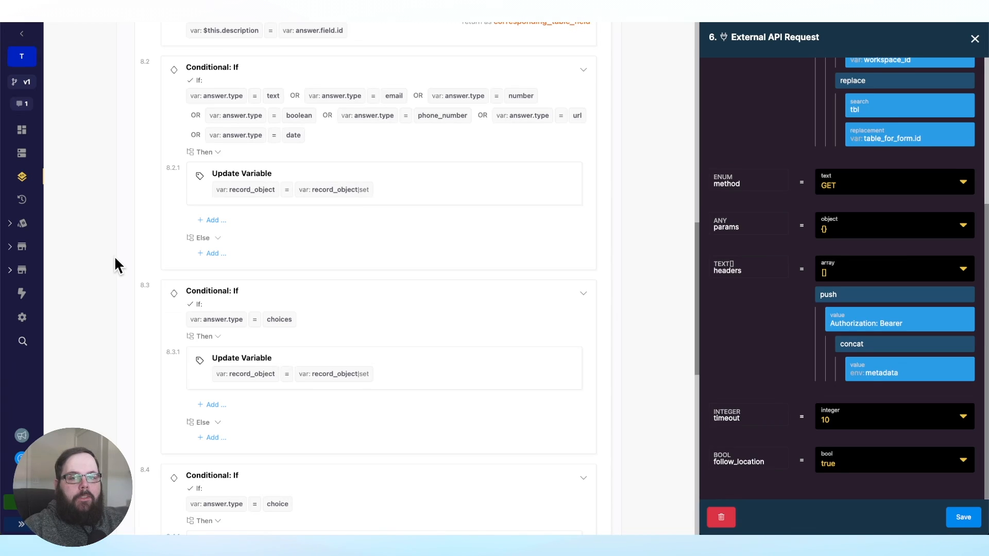
scroll(114, 258, "down", 3)
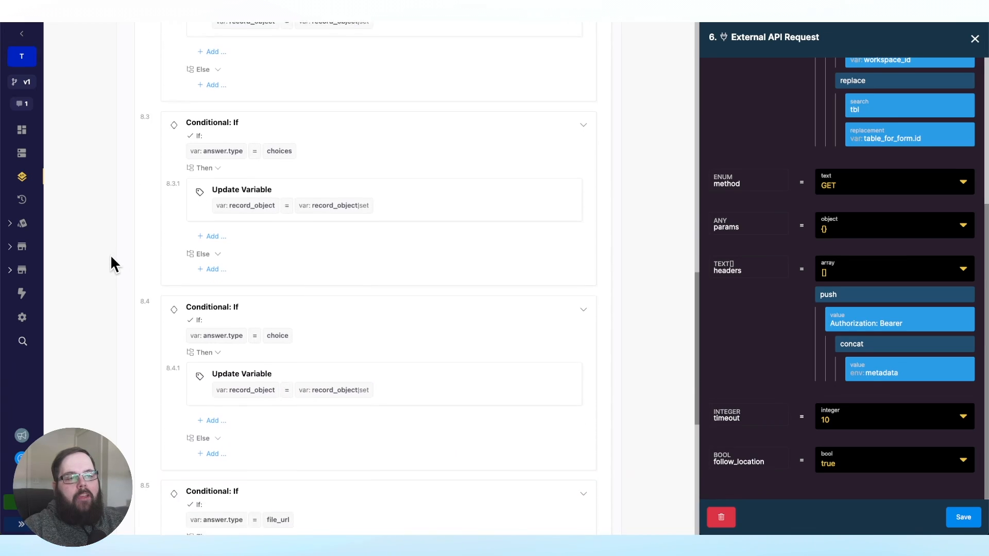
scroll(110, 254, "down", 1)
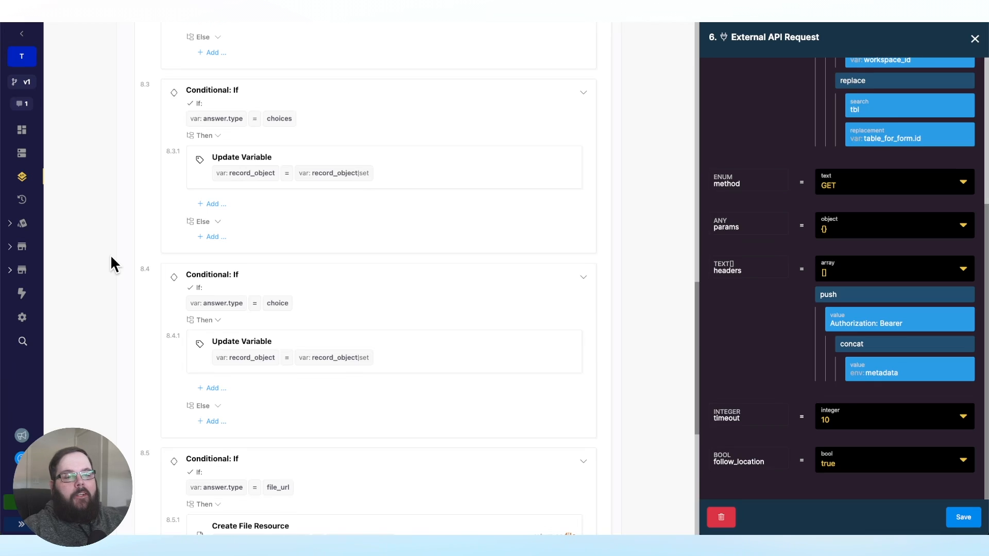
scroll(110, 254, "down", 3)
scroll(110, 255, "up", 6)
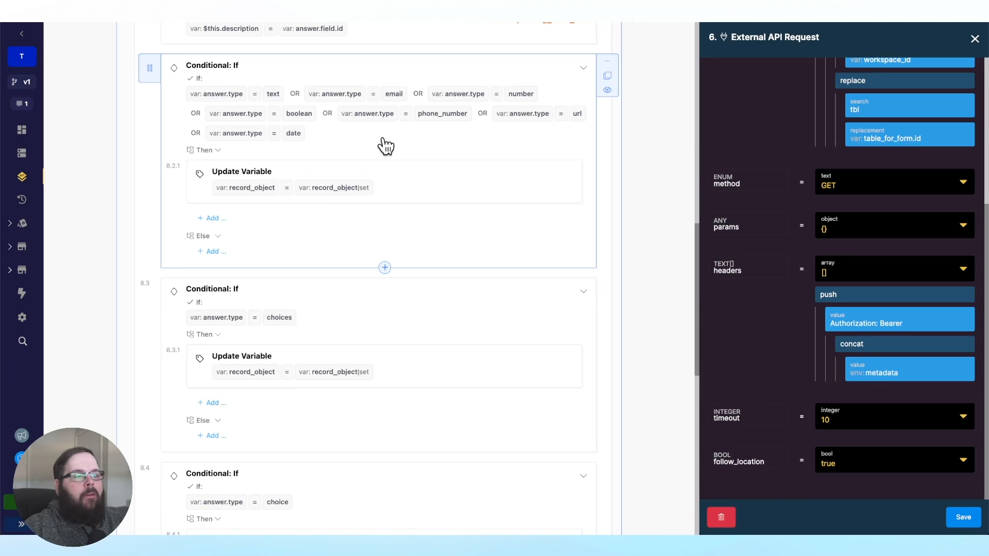
scroll(384, 145, "down", 3)
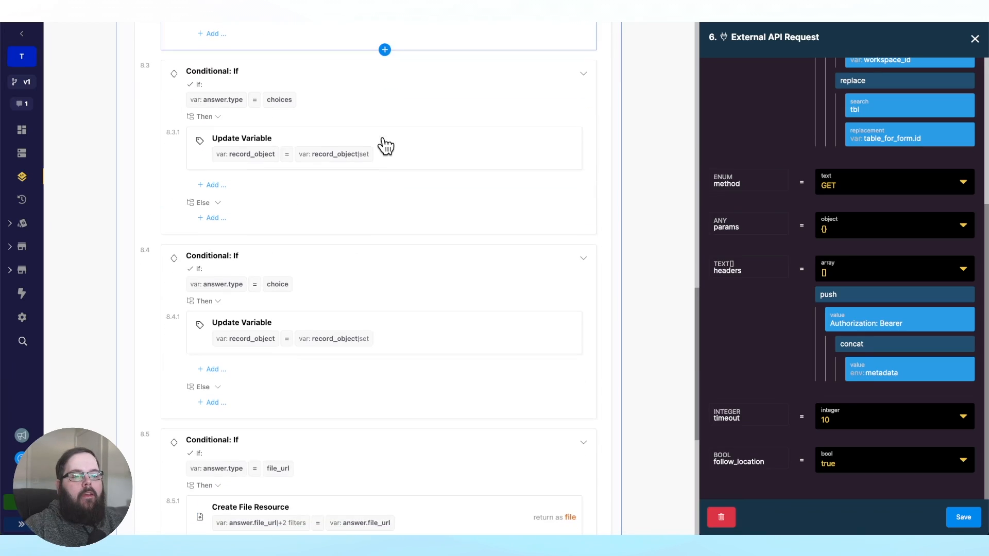
scroll(328, 127, "down", 1)
scroll(329, 127, "down", 4)
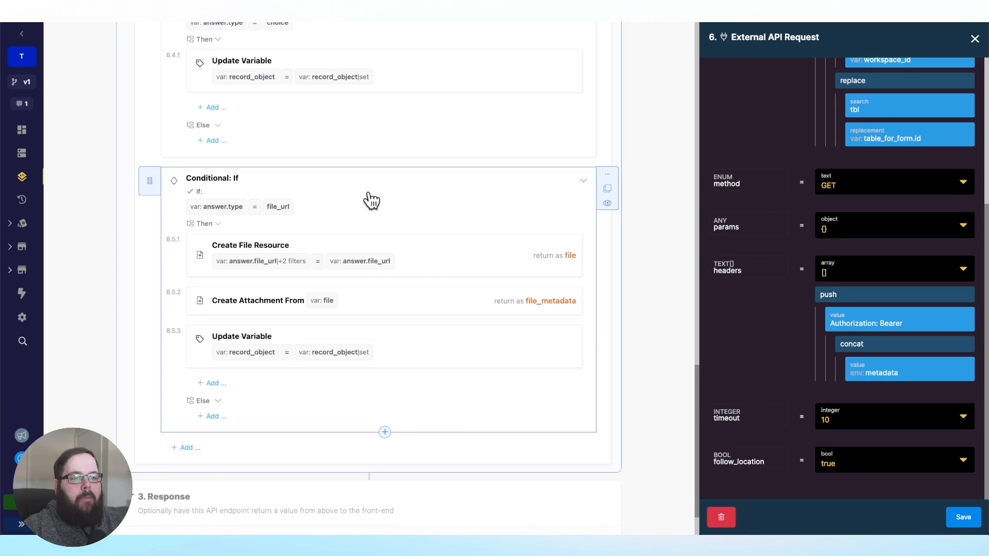
Inspect the Create File Resource and Create Attachment From File functions inside the file_url conditional
left_click(327, 256)
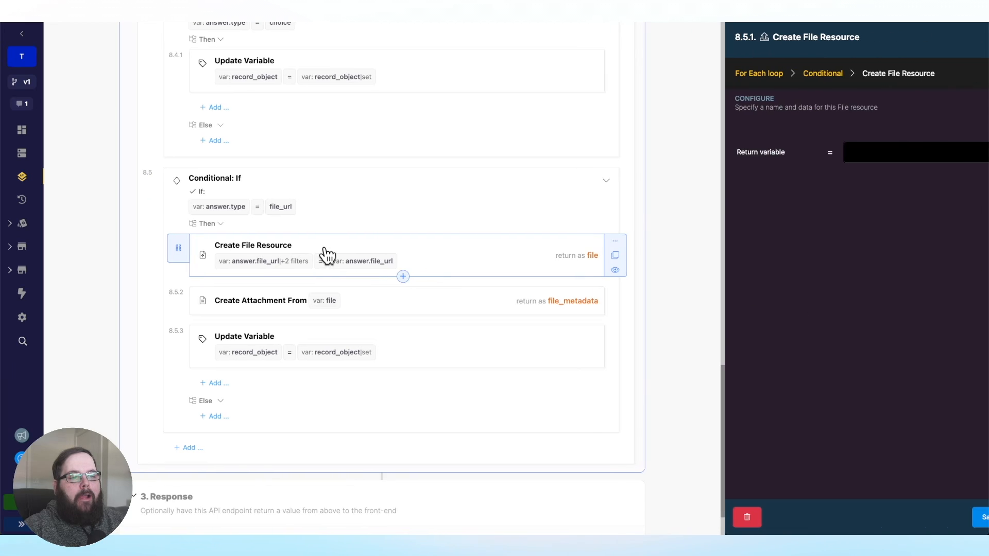
left_click(440, 307)
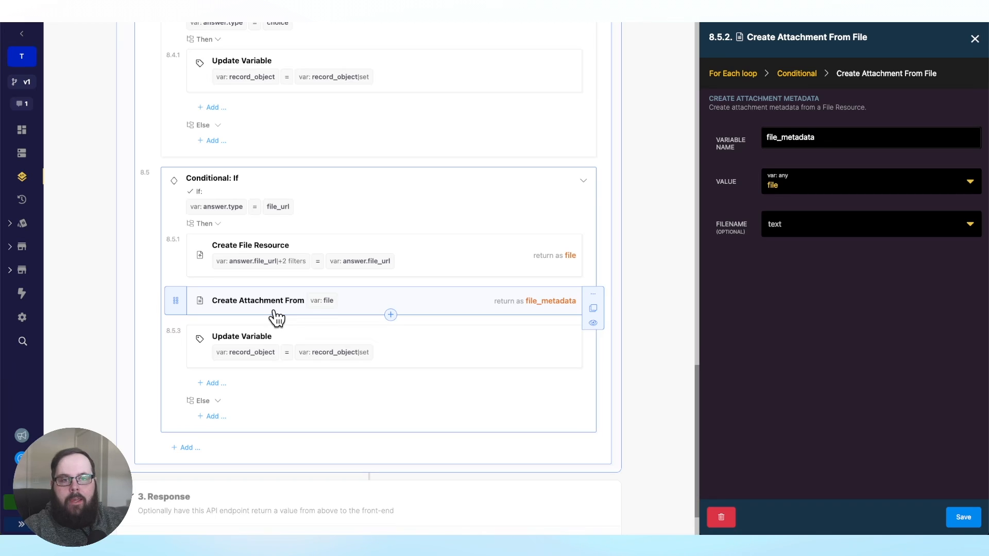
scroll(277, 318, "down", 1)
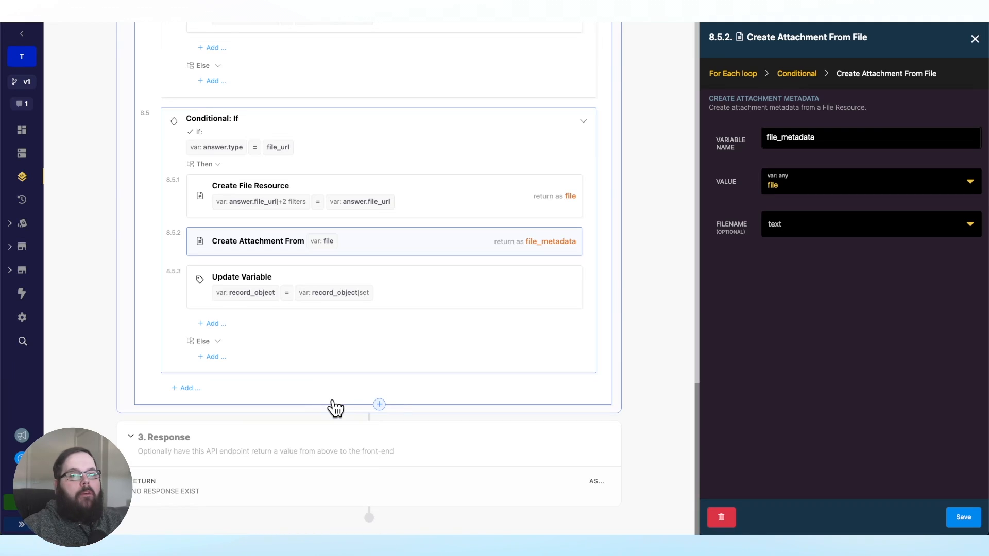
left_click(379, 404)
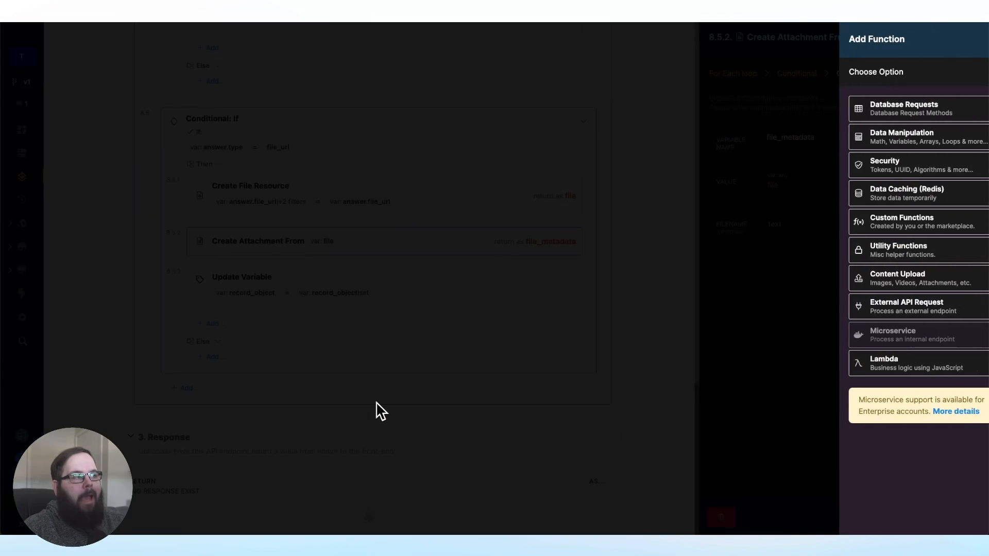
left_click(858, 116)
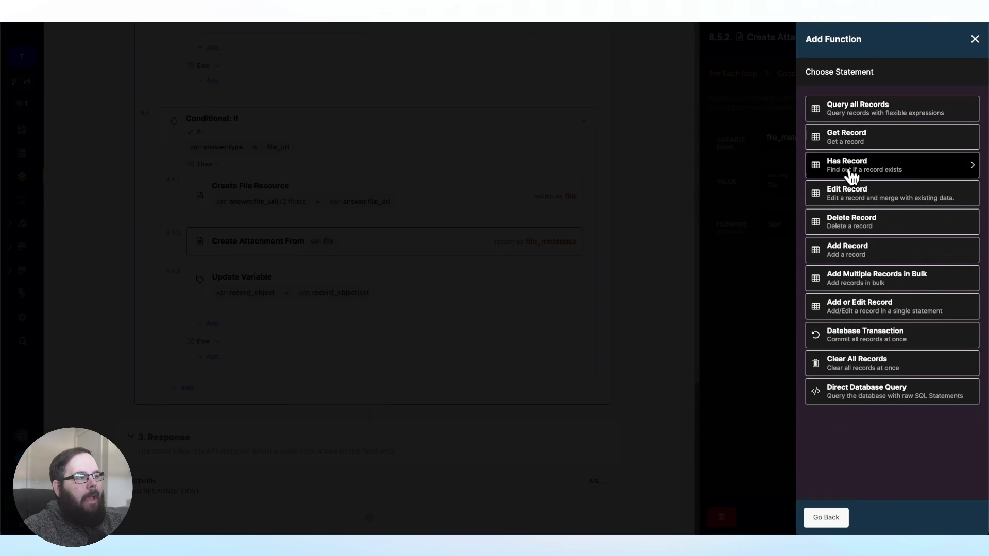
left_click(877, 251)
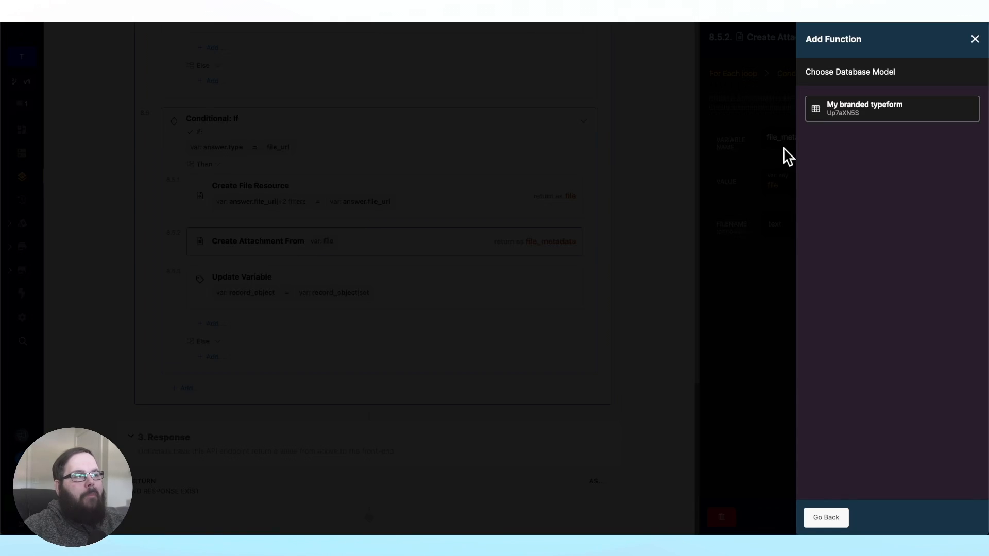
left_click(677, 213)
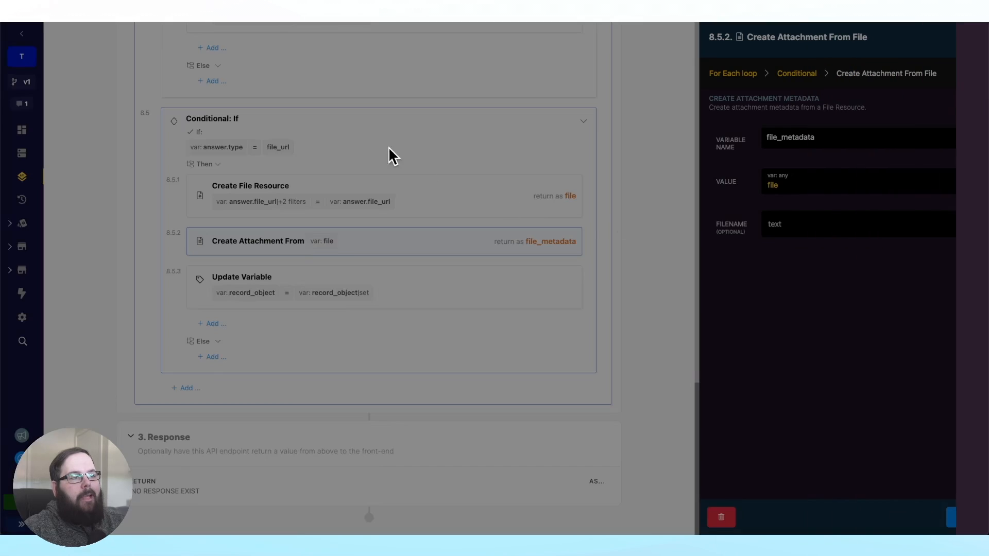
left_click(975, 40)
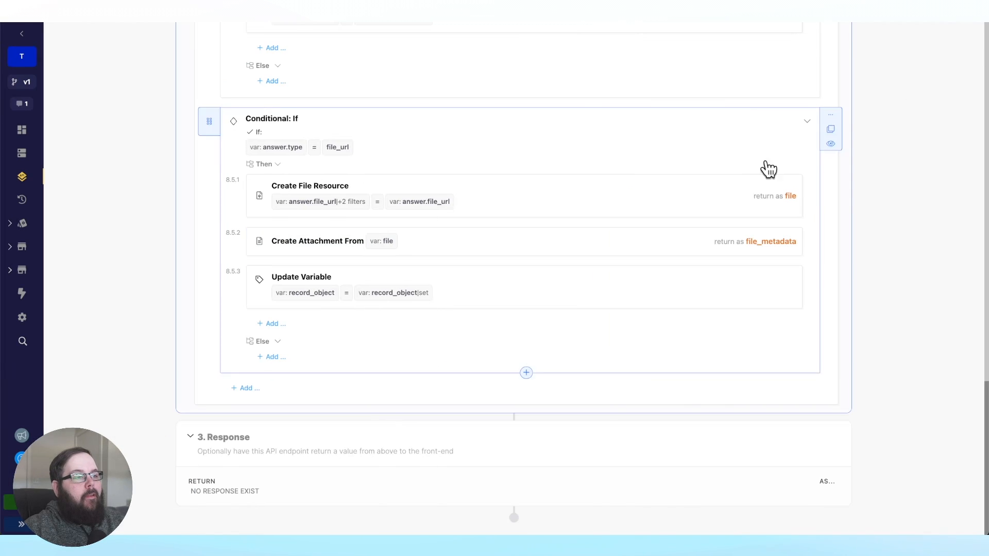
Review the process_answer function stack from the top to the loop's end, inspecting the Update Variable function in the text, email and number conditional
scroll(843, 201, "up", 15)
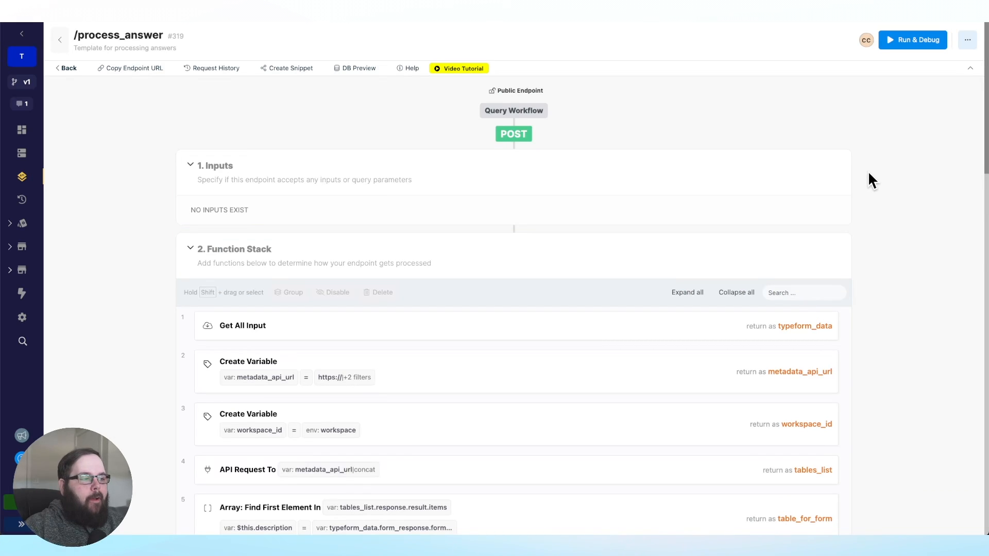
scroll(882, 180, "down", 3)
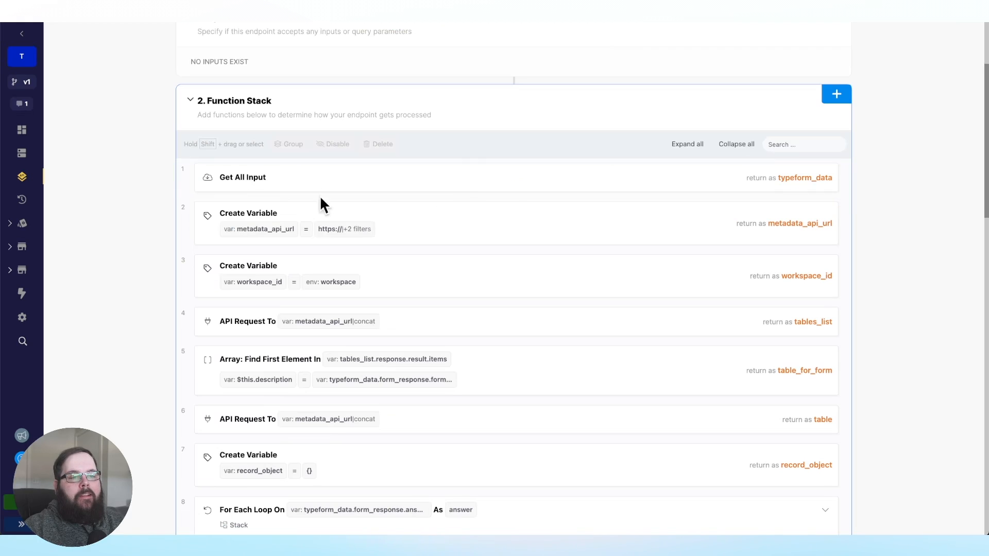
scroll(149, 227, "down", 2)
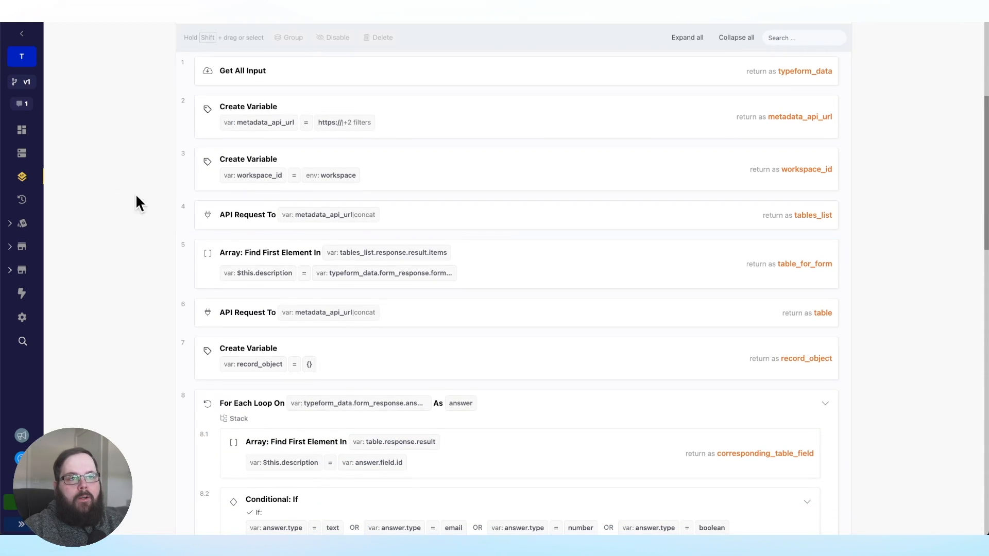
scroll(150, 190, "down", 7)
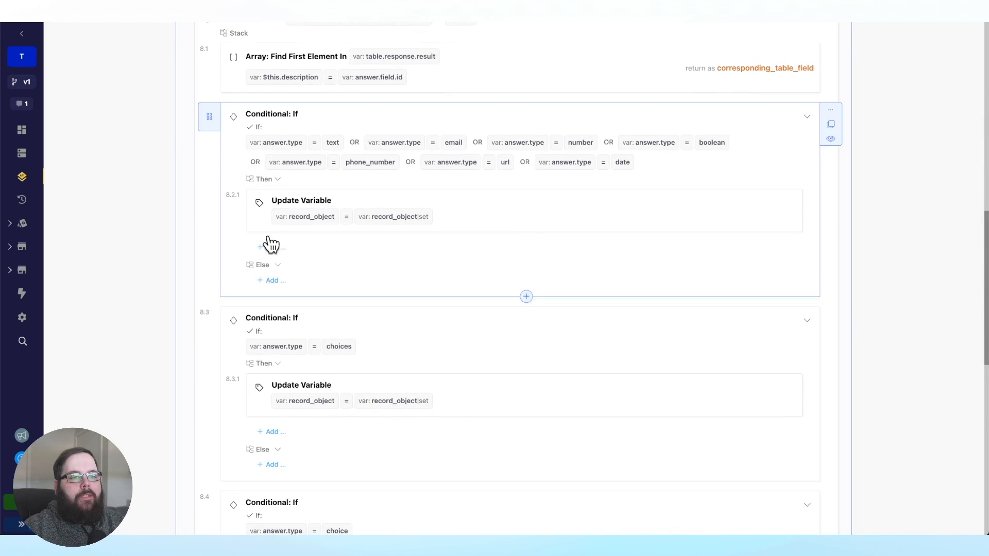
left_click(457, 225)
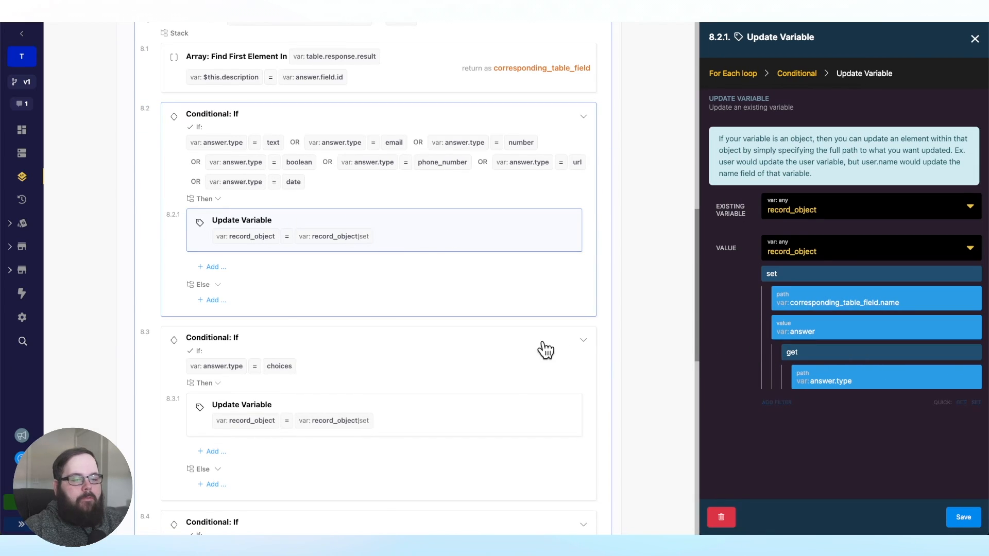
scroll(541, 349, "down", 10)
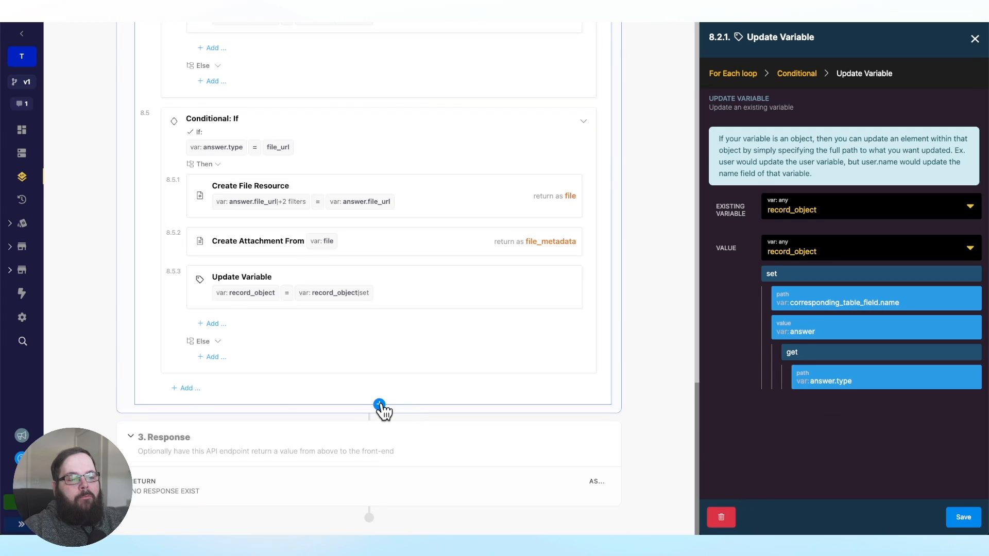